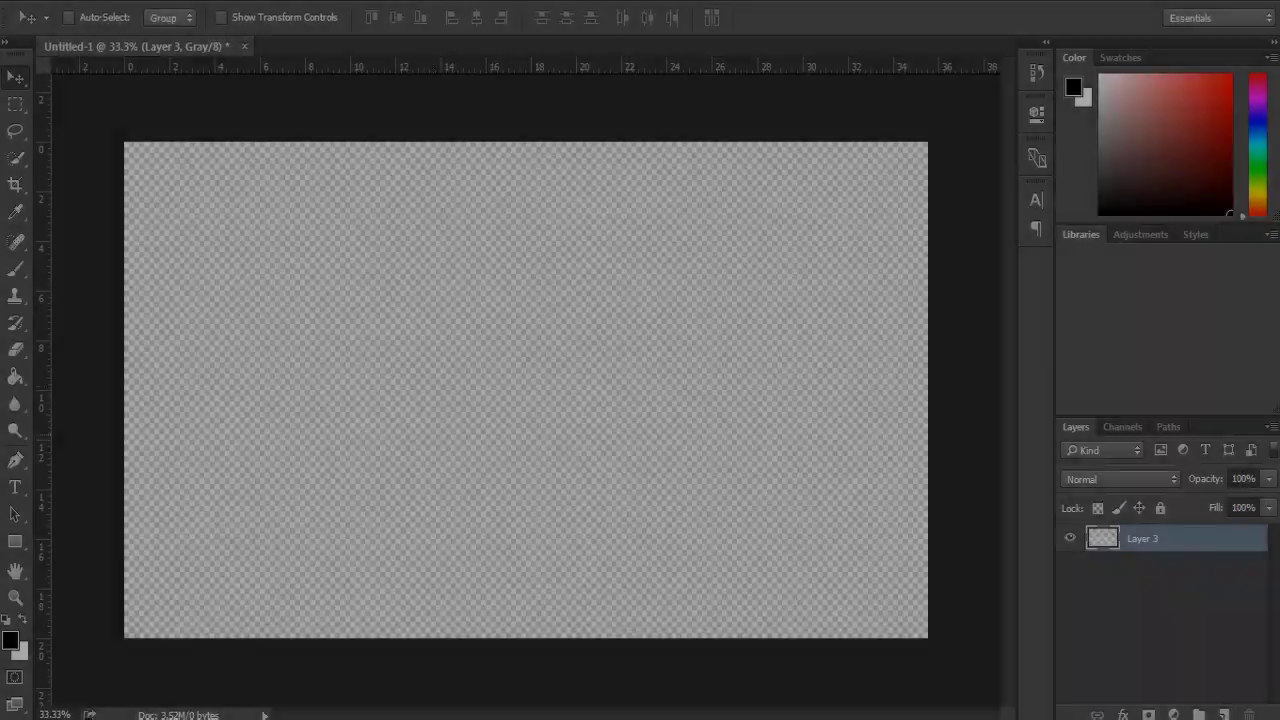
- Search Google Images for 'youtube art' and copy the first channel-art template image
{"action": "type", "text": "y"}
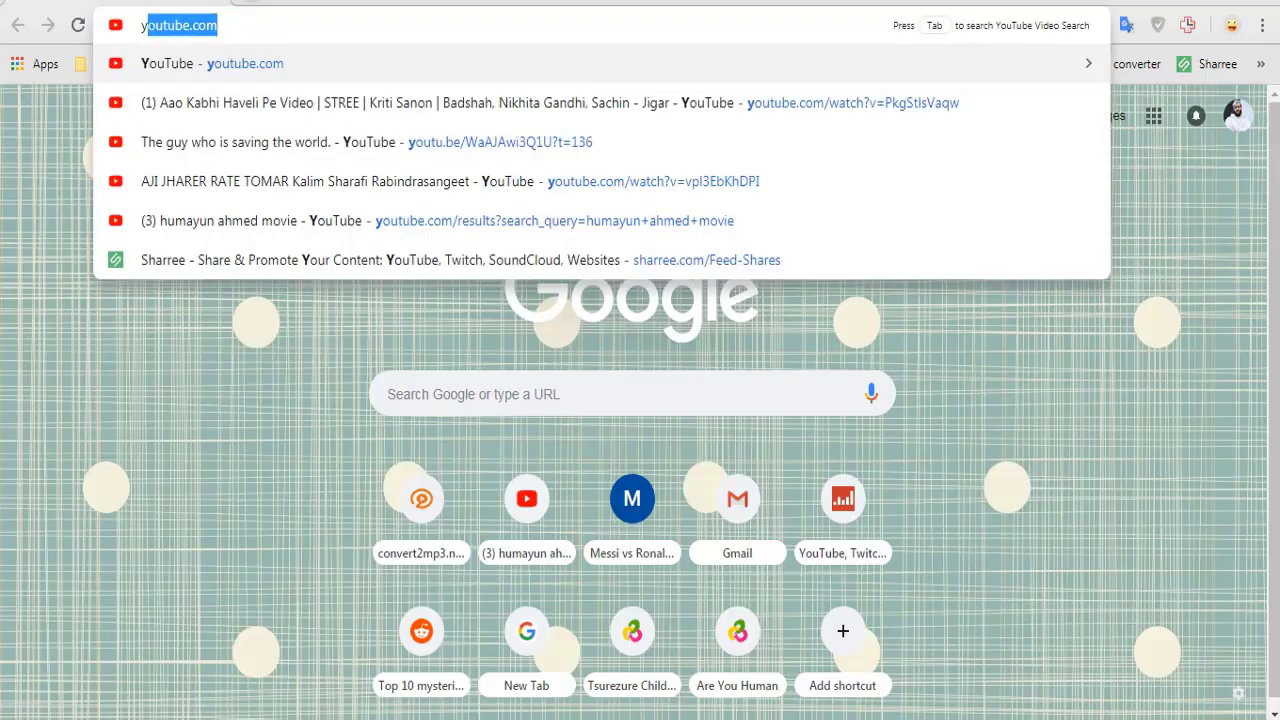
{"action": "type", "text": "outube art"}
{"action": "key", "text": "Return"}
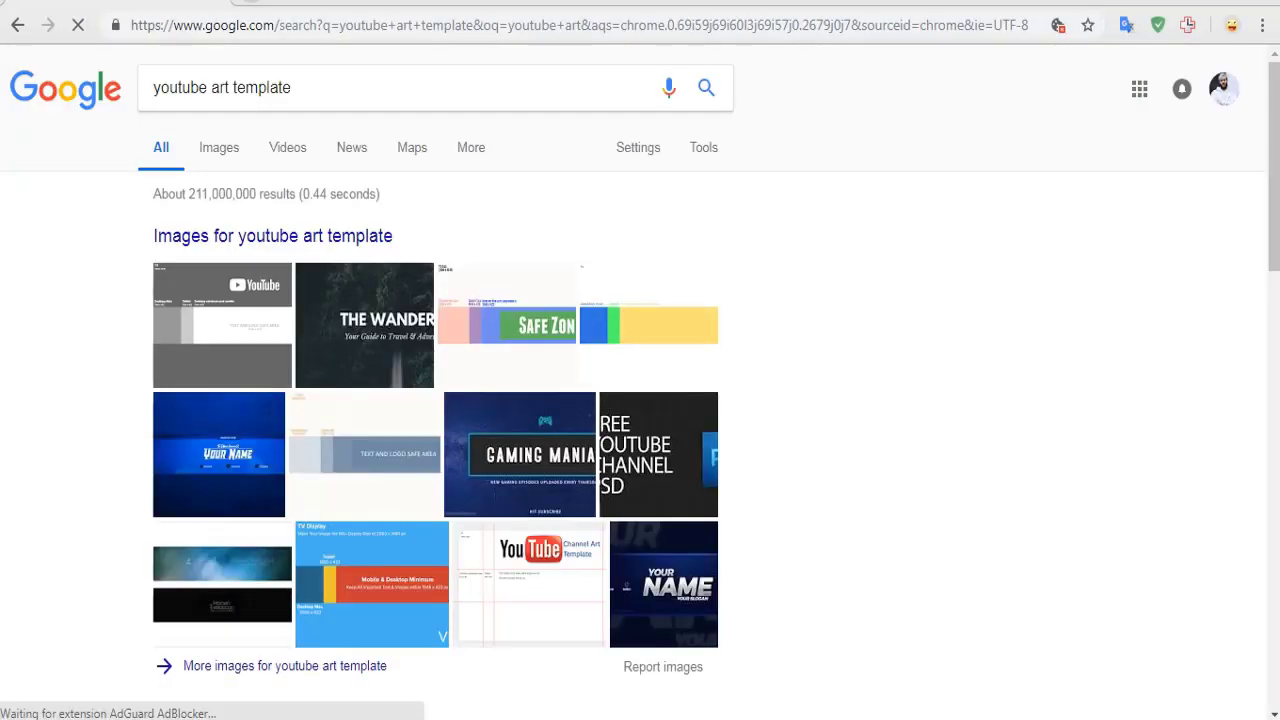
{"action": "left_click", "coordinate": [219, 147]}
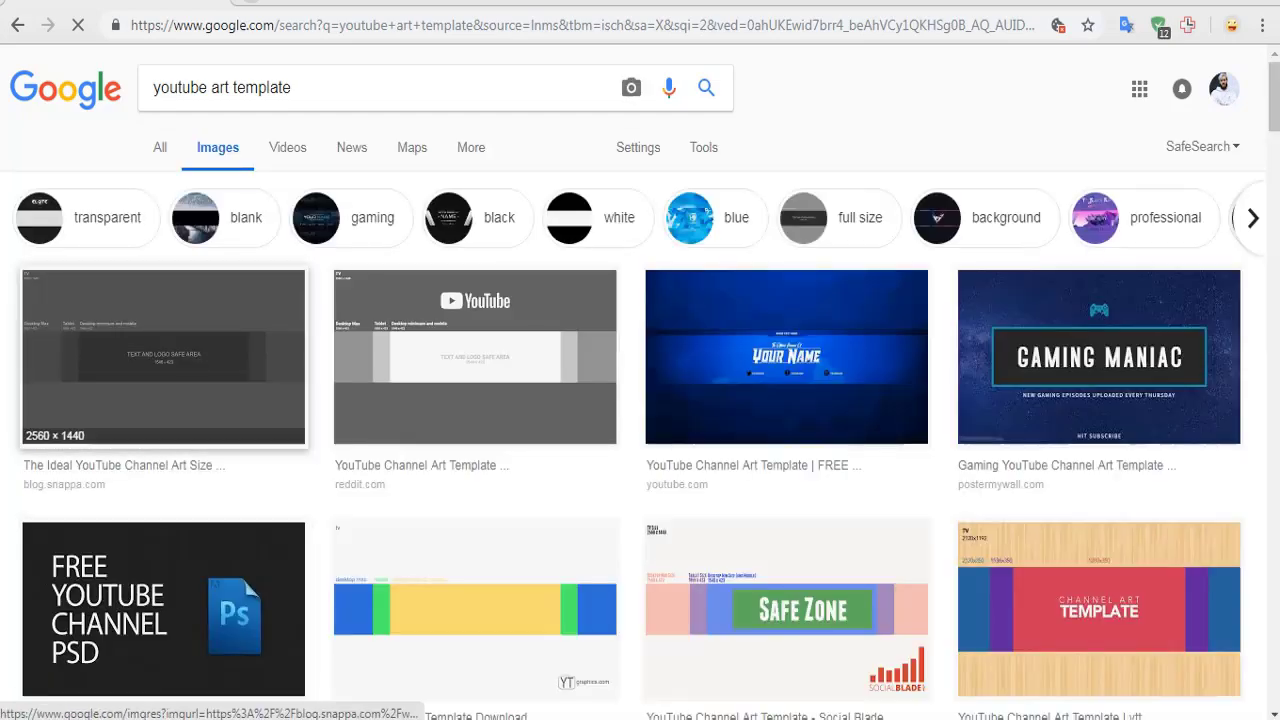
{"action": "left_click", "coordinate": [160, 350]}
{"action": "right_click", "coordinate": [292, 366]}
{"action": "left_click", "coordinate": [340, 494]}
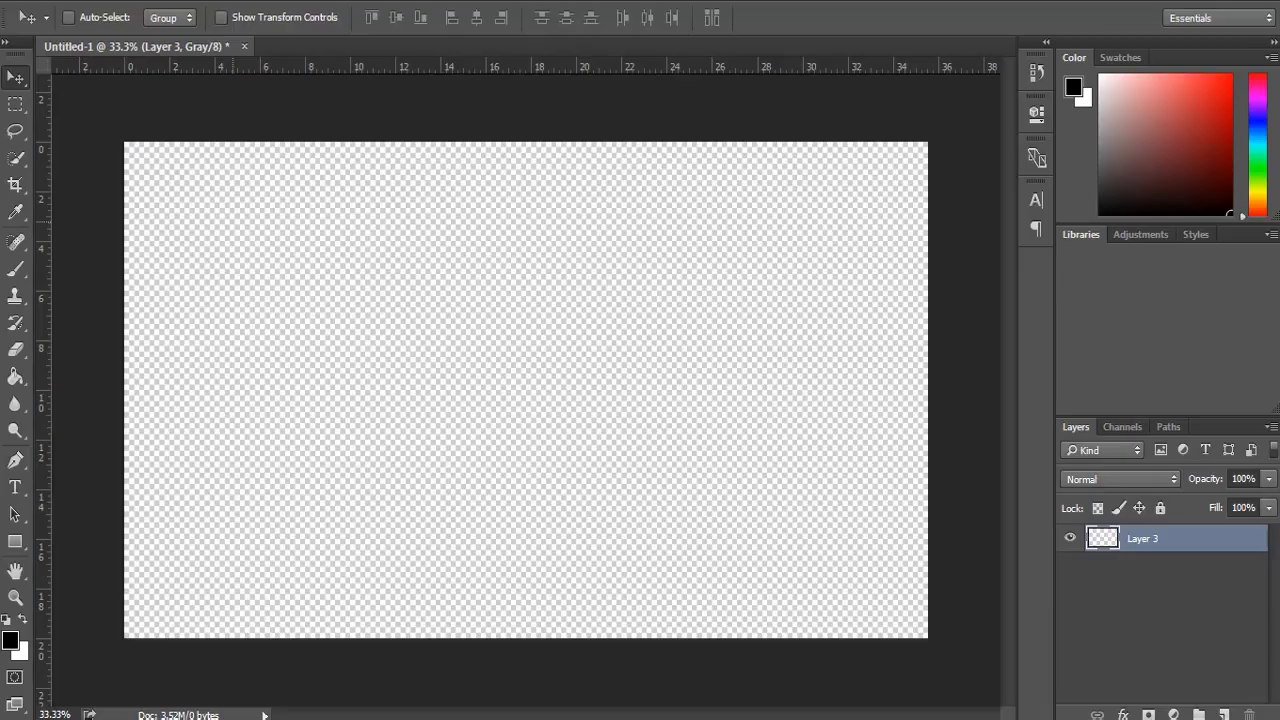
- Paste the template and cover its top and bottom bands with two black rectangles
{"action": "key", "text": "ctrl+v"}
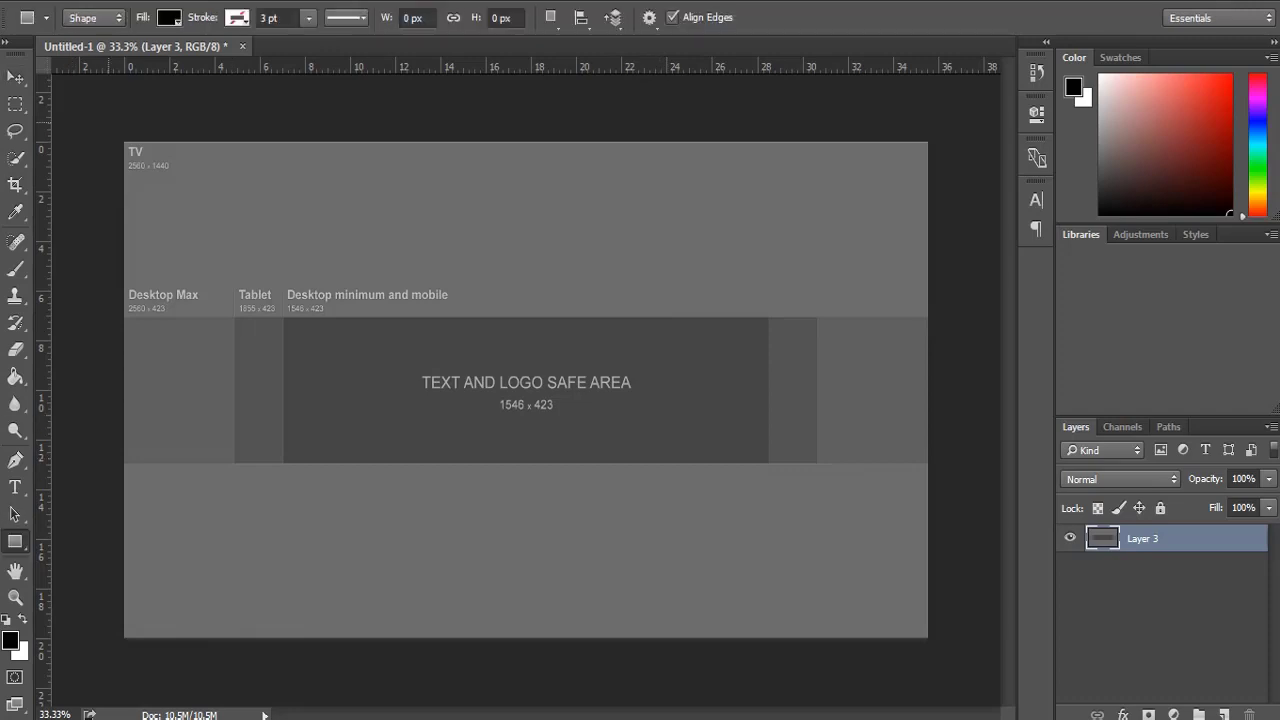
{"action": "left_click_drag", "start_coordinate": [953, 108], "coordinate": [106, 317]}
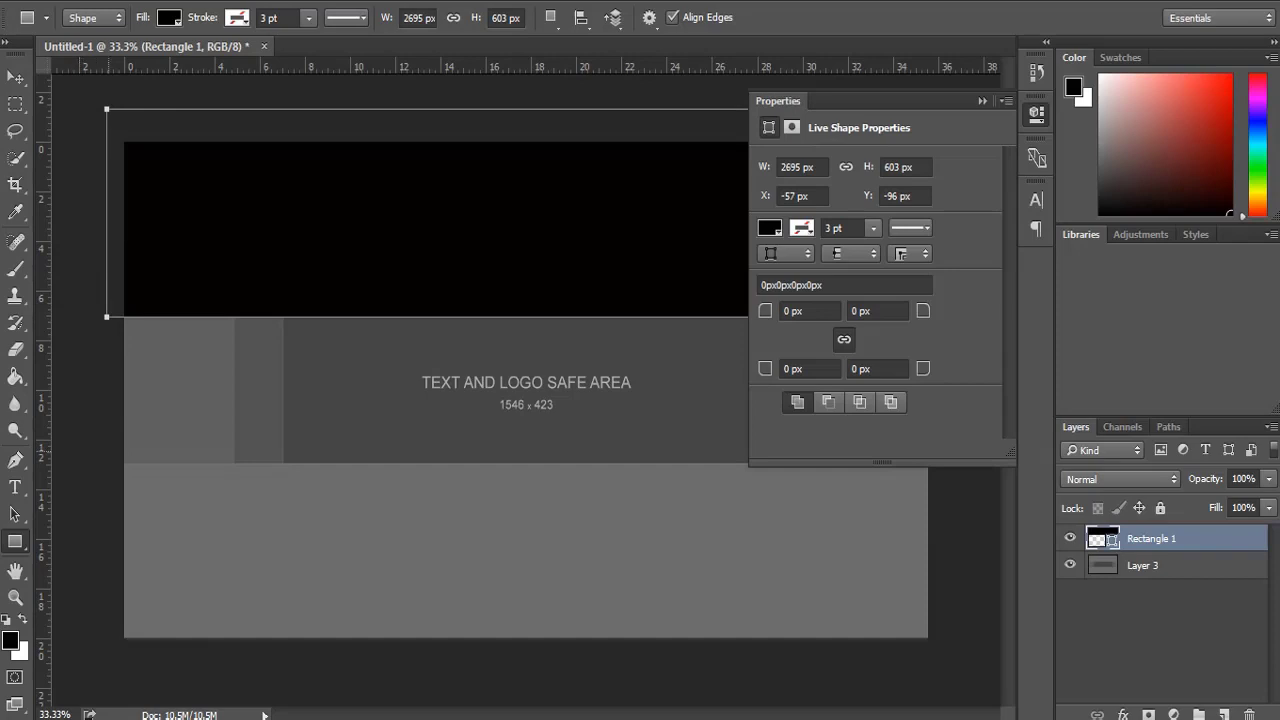
{"action": "left_click_drag", "start_coordinate": [103, 464], "coordinate": [958, 669]}
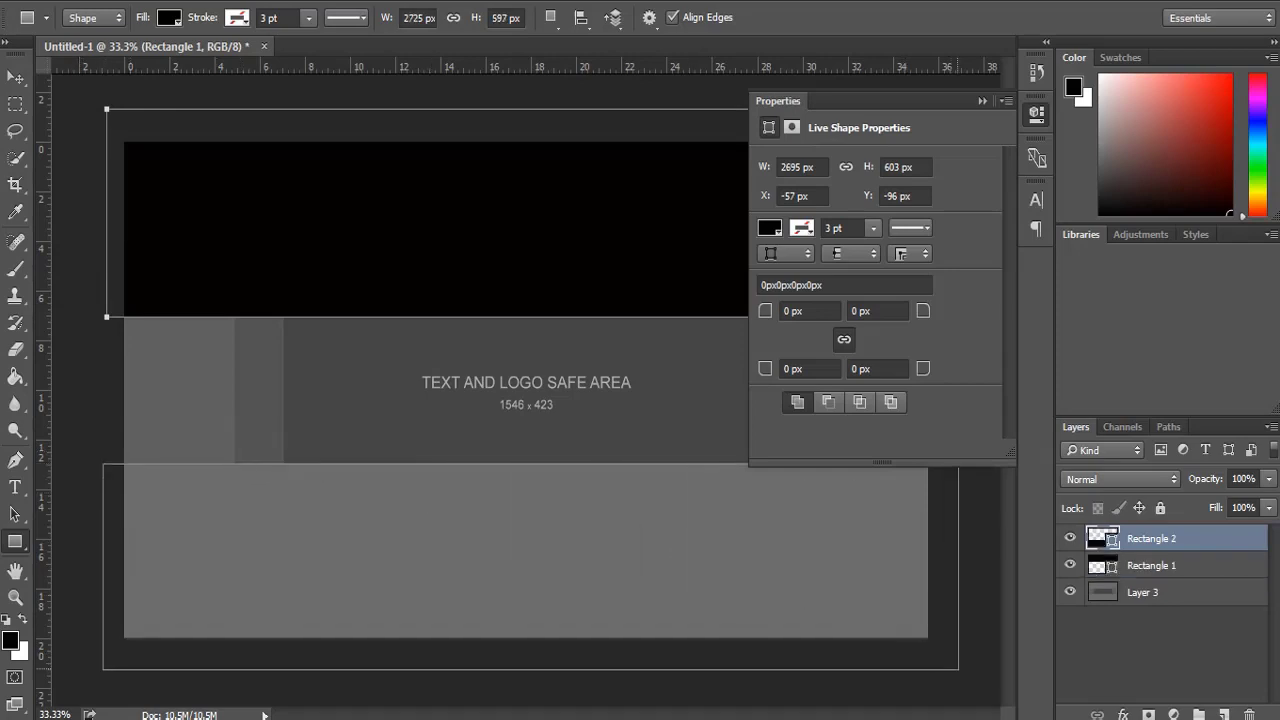
{"action": "left_click", "coordinate": [982, 101]}
{"action": "left_click", "coordinate": [1160, 650]}
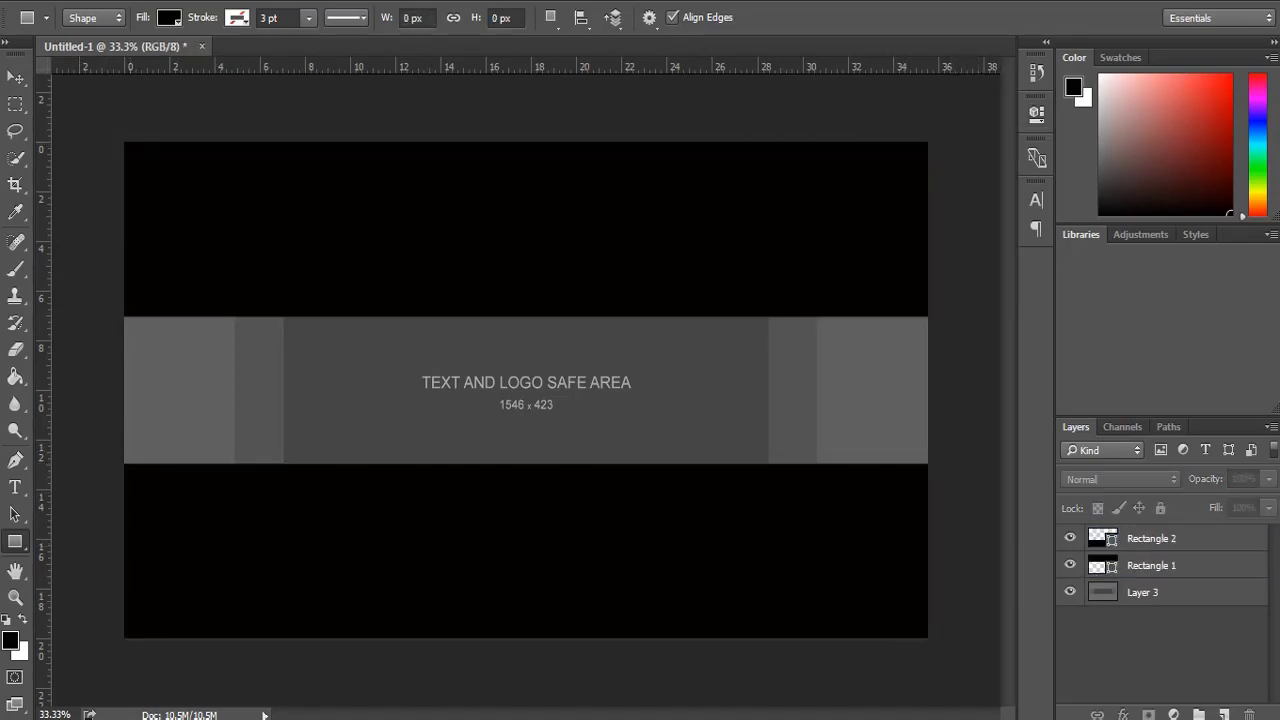
- Search Google Images for 'gaming hd' and bring up options on the 4k Gaming Wallpaper preview
{"action": "scroll", "coordinate": [640, 400], "scroll_direction": "up", "scroll_amount": 3}
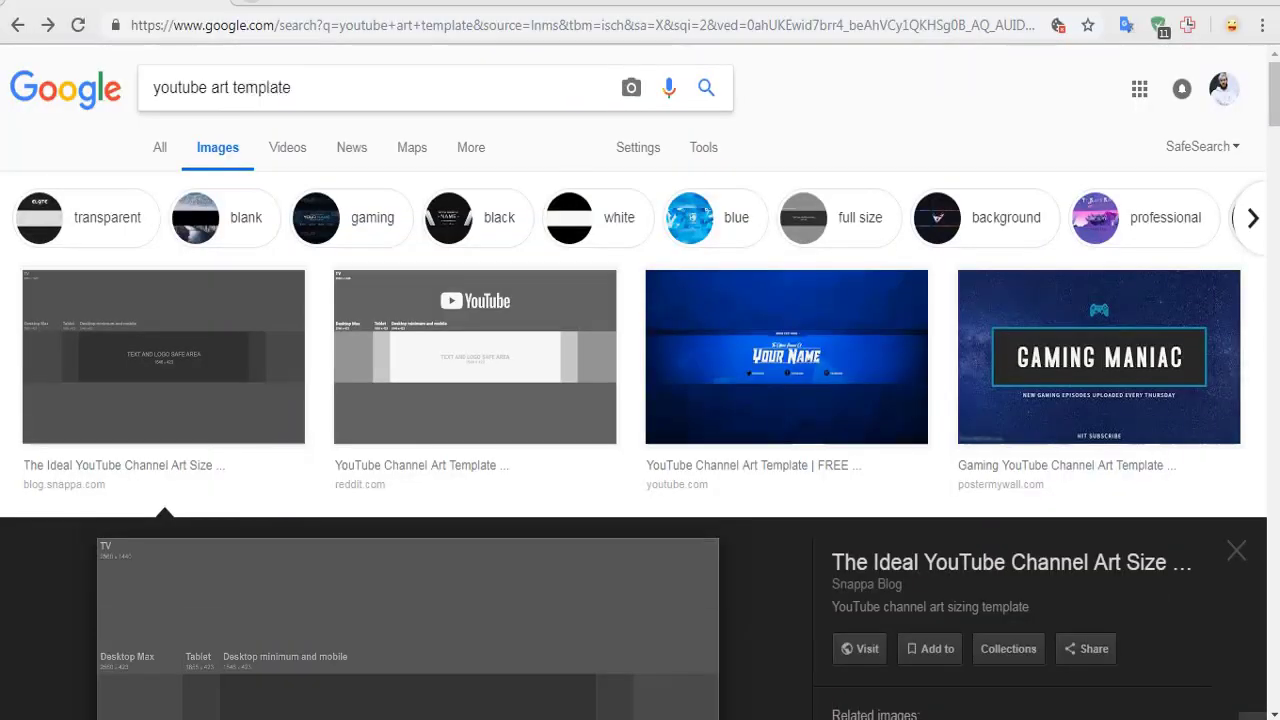
{"action": "key", "text": "ctrl+a"}
{"action": "type", "text": "gaming hd"}
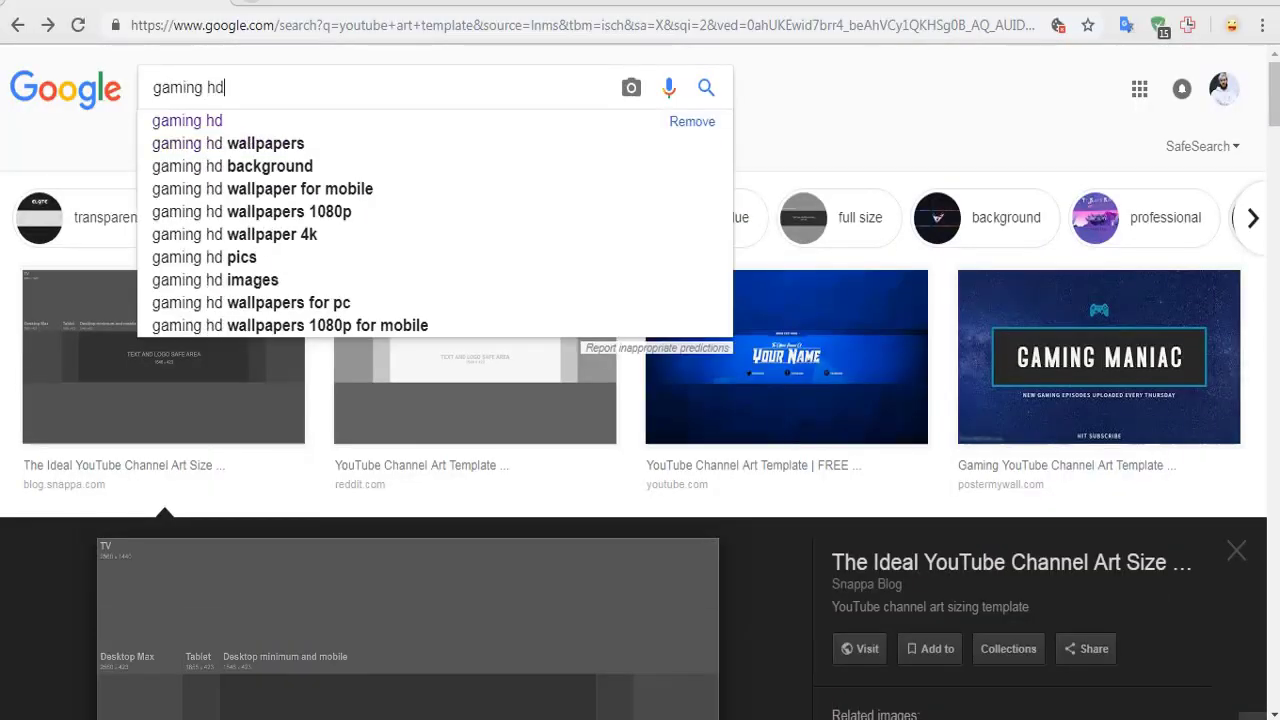
{"action": "key", "text": "Return"}
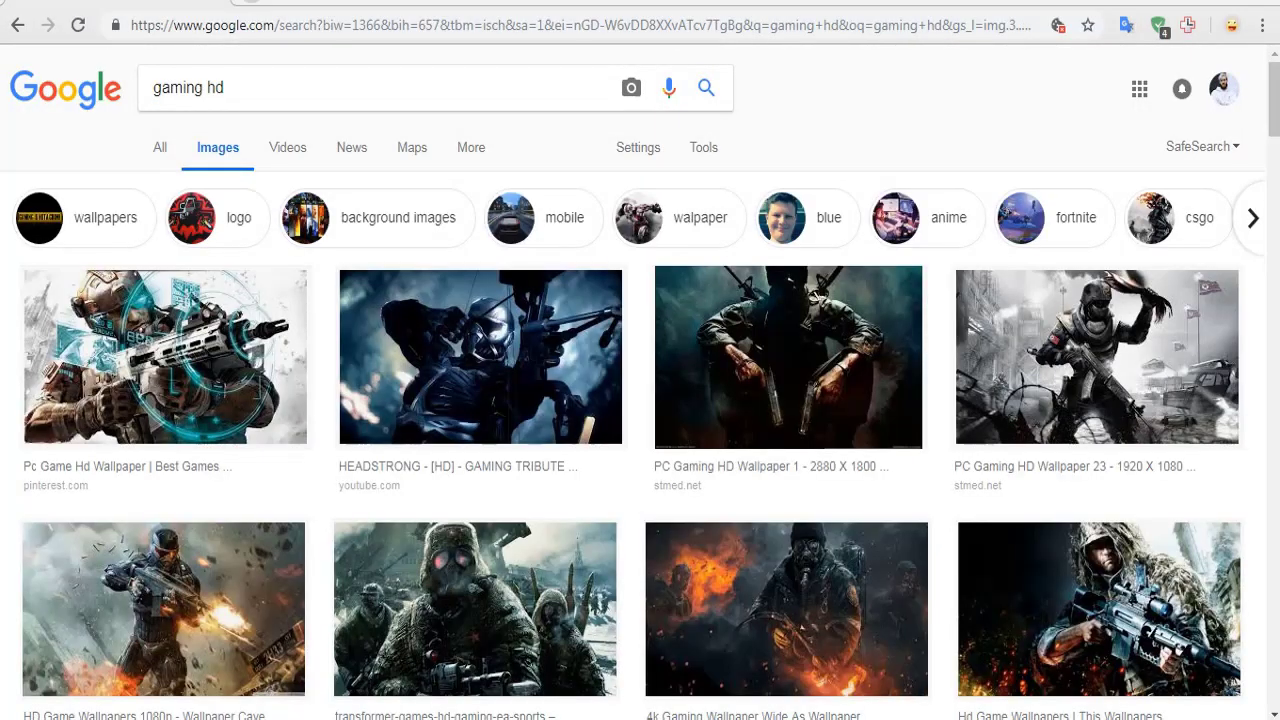
{"action": "scroll", "coordinate": [640, 400], "scroll_direction": "down", "scroll_amount": 3}
{"action": "scroll", "coordinate": [640, 400], "scroll_direction": "up", "scroll_amount": 2}
{"action": "left_click", "coordinate": [770, 350]}
{"action": "right_click", "coordinate": [407, 68]}
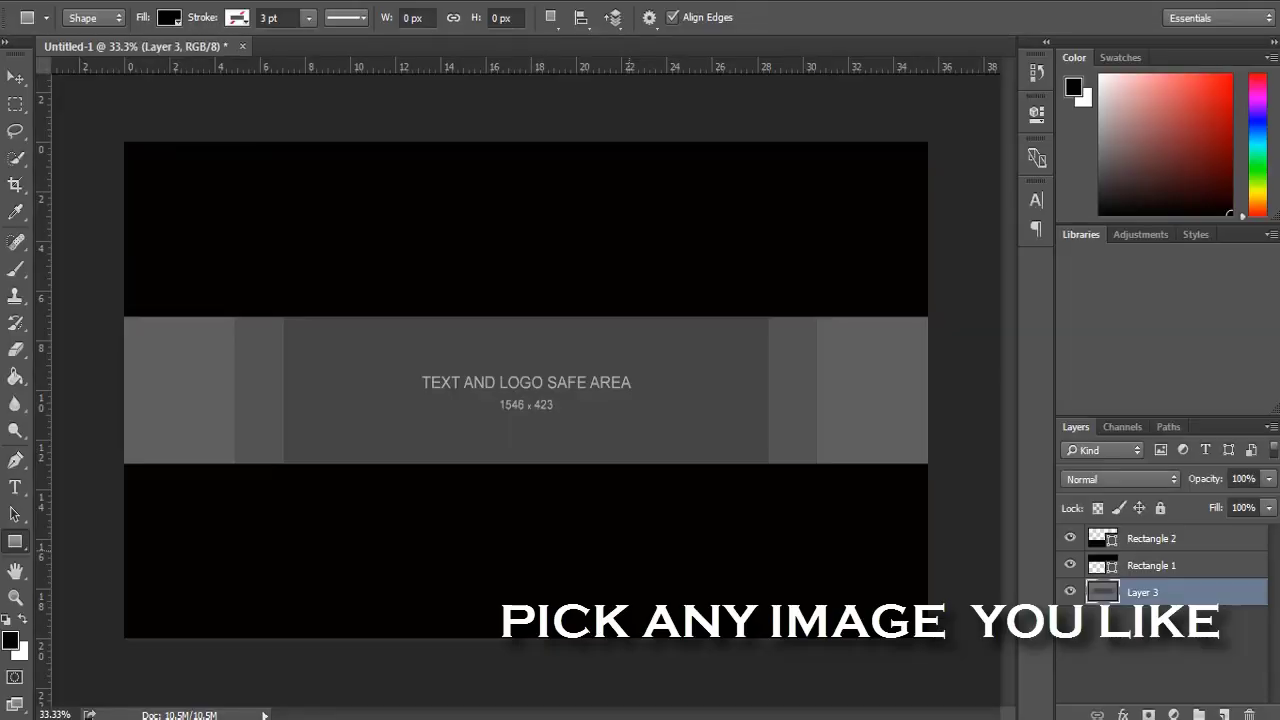
- Paste the gas-mask wallpaper, scale it to about 23%, and place it at the band's right end
{"action": "key", "text": "ctrl+v"}
{"action": "key", "text": "ctrl+t"}
{"action": "left_click_drag", "start_coordinate": [726, 300], "coordinate": [812, 221]}
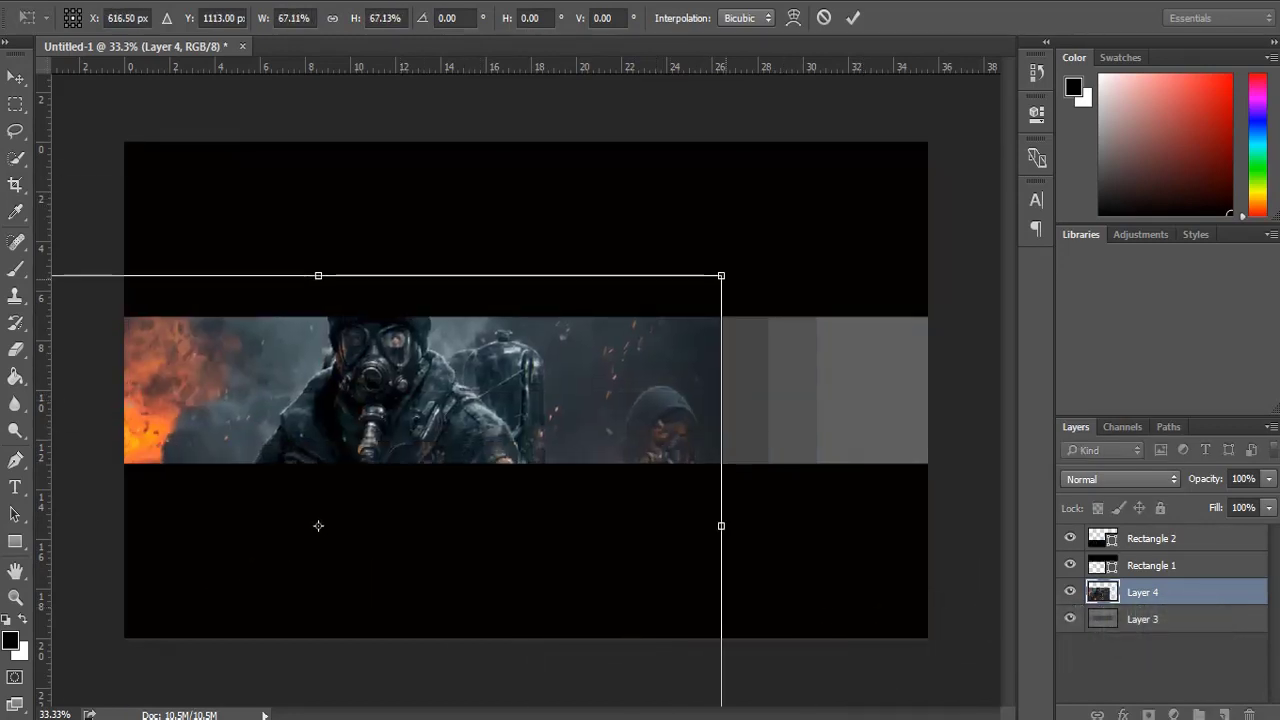
{"action": "left_click_drag", "start_coordinate": [812, 221], "coordinate": [611, 437]}
{"action": "left_click_drag", "start_coordinate": [892, 263], "coordinate": [600, 449]}
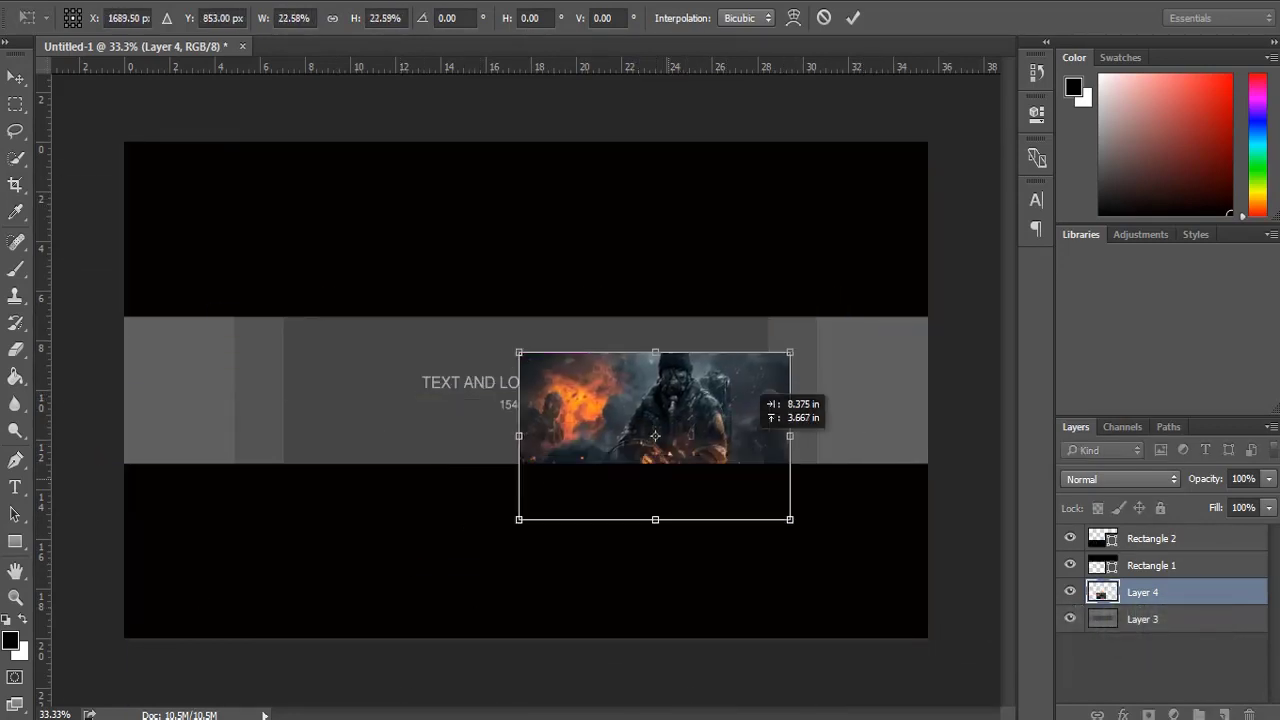
{"action": "left_click_drag", "start_coordinate": [562, 524], "coordinate": [915, 395]}
{"action": "left_click_drag", "start_coordinate": [816, 400], "coordinate": [840, 390]}
{"action": "key", "text": "u"}
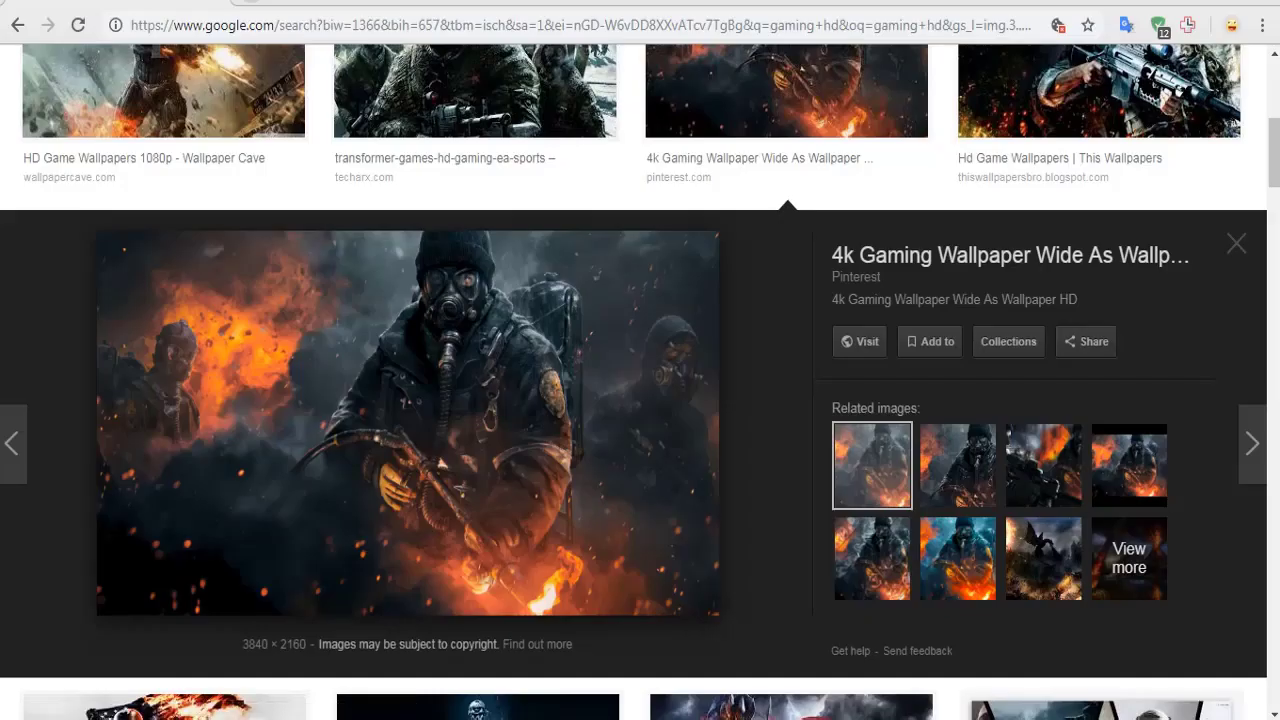
- Copy the running-soldier HD Gaming Wallpapers 1080p image from the results
{"action": "scroll", "coordinate": [640, 400], "scroll_direction": "up", "scroll_amount": 3}
{"action": "scroll", "coordinate": [640, 400], "scroll_direction": "up", "scroll_amount": 1}
{"action": "scroll", "coordinate": [640, 400], "scroll_direction": "down", "scroll_amount": 7}
{"action": "scroll", "coordinate": [640, 400], "scroll_direction": "down", "scroll_amount": 1}
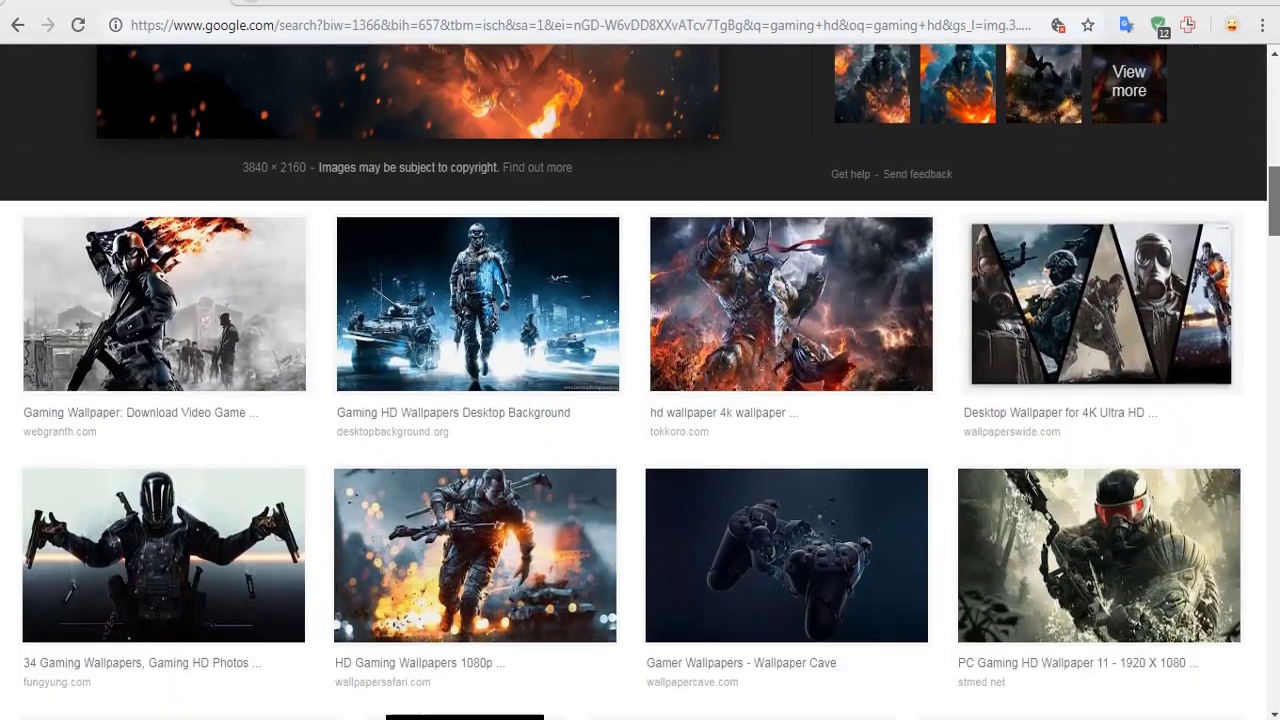
{"action": "scroll", "coordinate": [475, 430], "scroll_direction": "down", "scroll_amount": 2}
{"action": "left_click", "coordinate": [475, 430]}
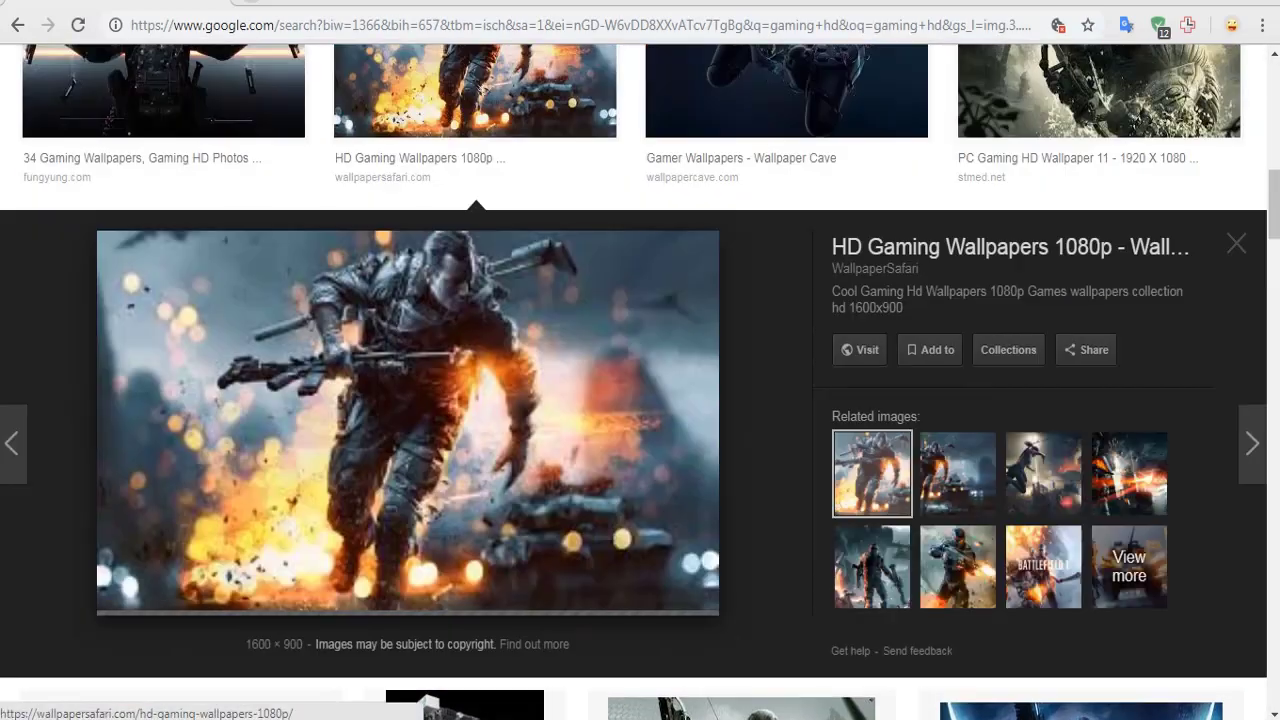
{"action": "right_click", "coordinate": [402, 392]}
{"action": "left_click", "coordinate": [425, 600]}
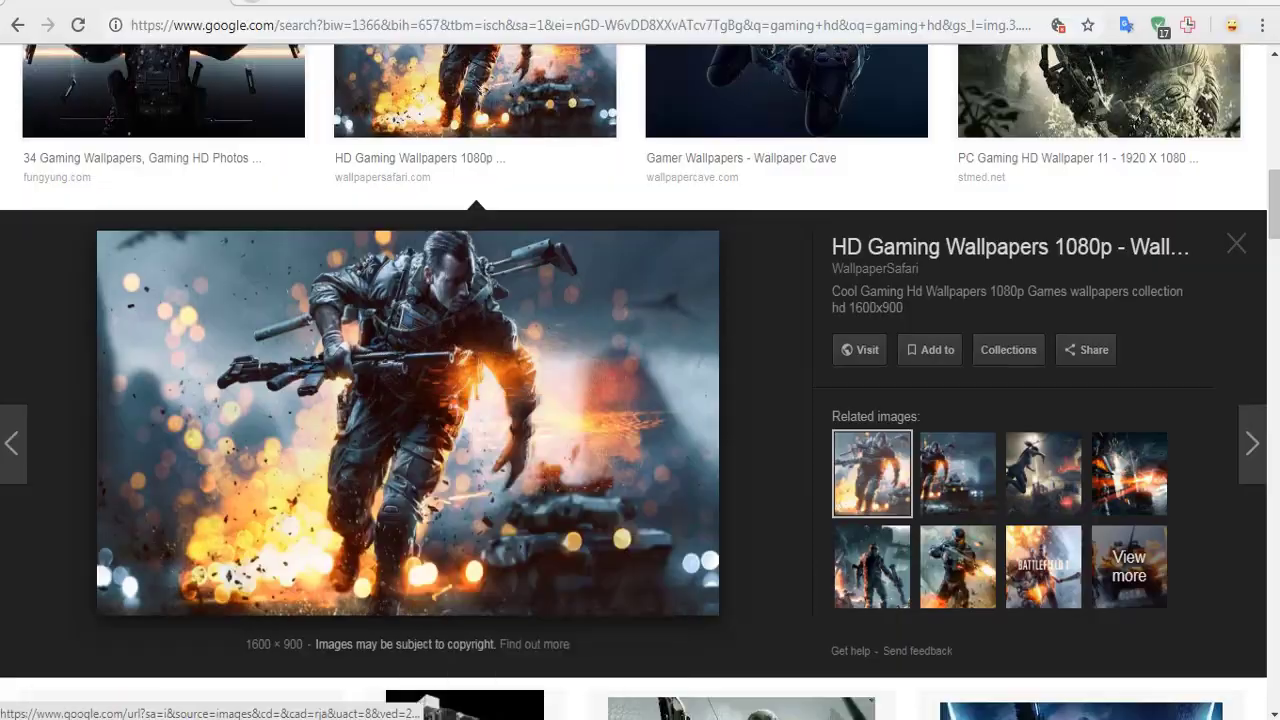
- Scale the running-soldier wallpaper to about 51% and butt it against the gas-mask image
{"action": "key", "text": "v"}
{"action": "left_click_drag", "start_coordinate": [520, 390], "coordinate": [410, 390]}
{"action": "key", "text": "ctrl+t"}
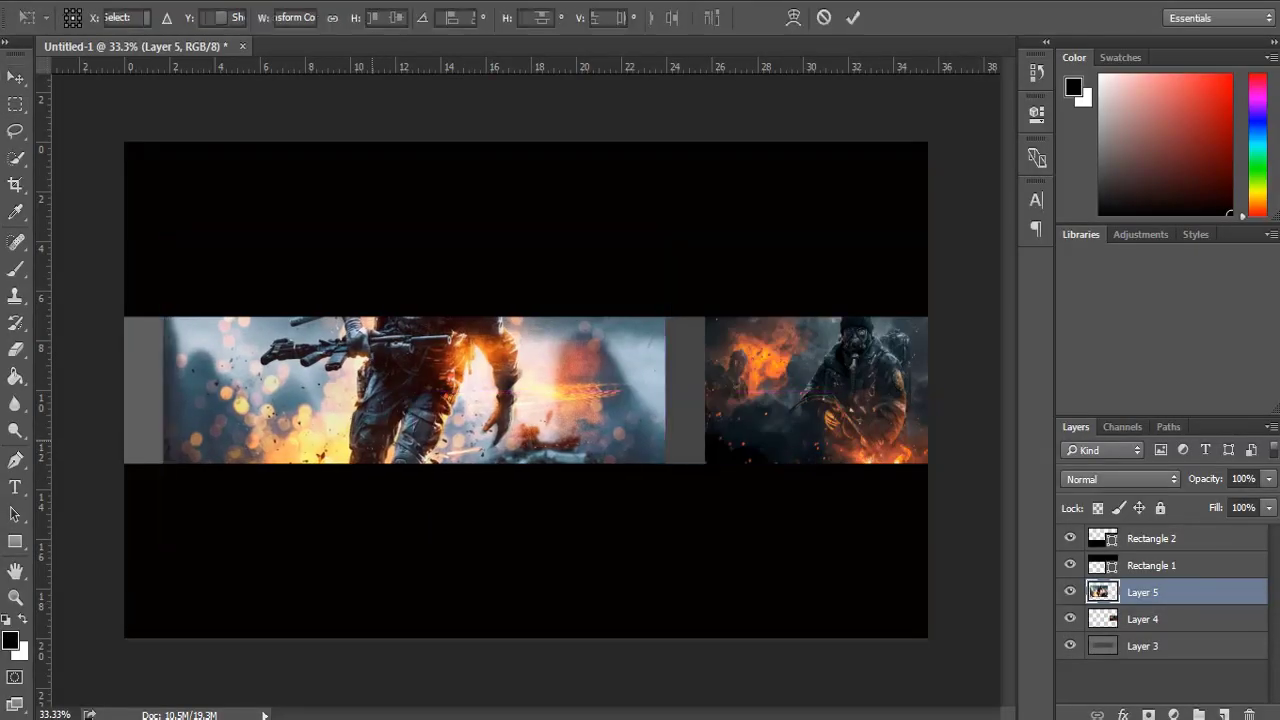
{"action": "left_click_drag", "start_coordinate": [666, 543], "coordinate": [477, 428]}
{"action": "mouse_move", "coordinate": [439, 278]}
{"action": "left_mouse_down"}
{"action": "mouse_move", "coordinate": [540, 380]}
{"action": "mouse_move", "coordinate": [701, 372]}
{"action": "left_mouse_up"}
{"action": "left_click_drag", "start_coordinate": [757, 309], "coordinate": [680, 351]}
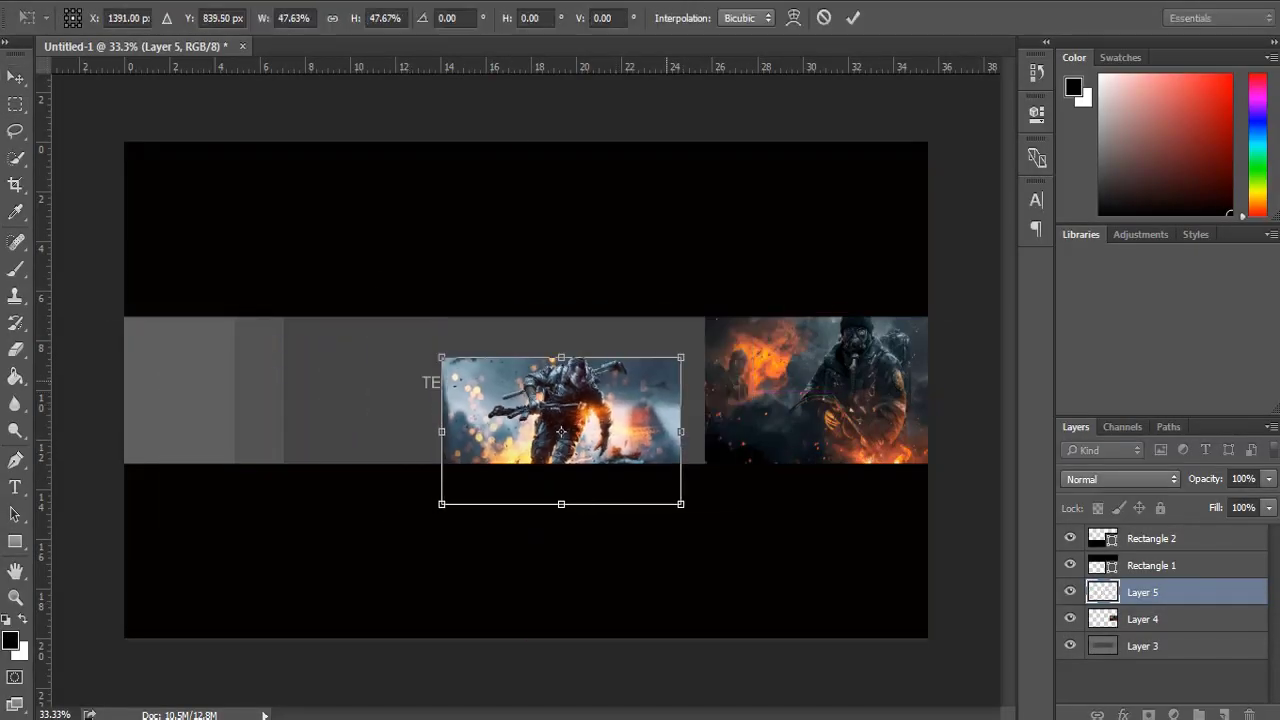
{"action": "left_click_drag", "start_coordinate": [600, 420], "coordinate": [626, 383]}
{"action": "left_click_drag", "start_coordinate": [706, 314], "coordinate": [757, 309]}
{"action": "left_click_drag", "start_coordinate": [710, 374], "coordinate": [727, 379]}
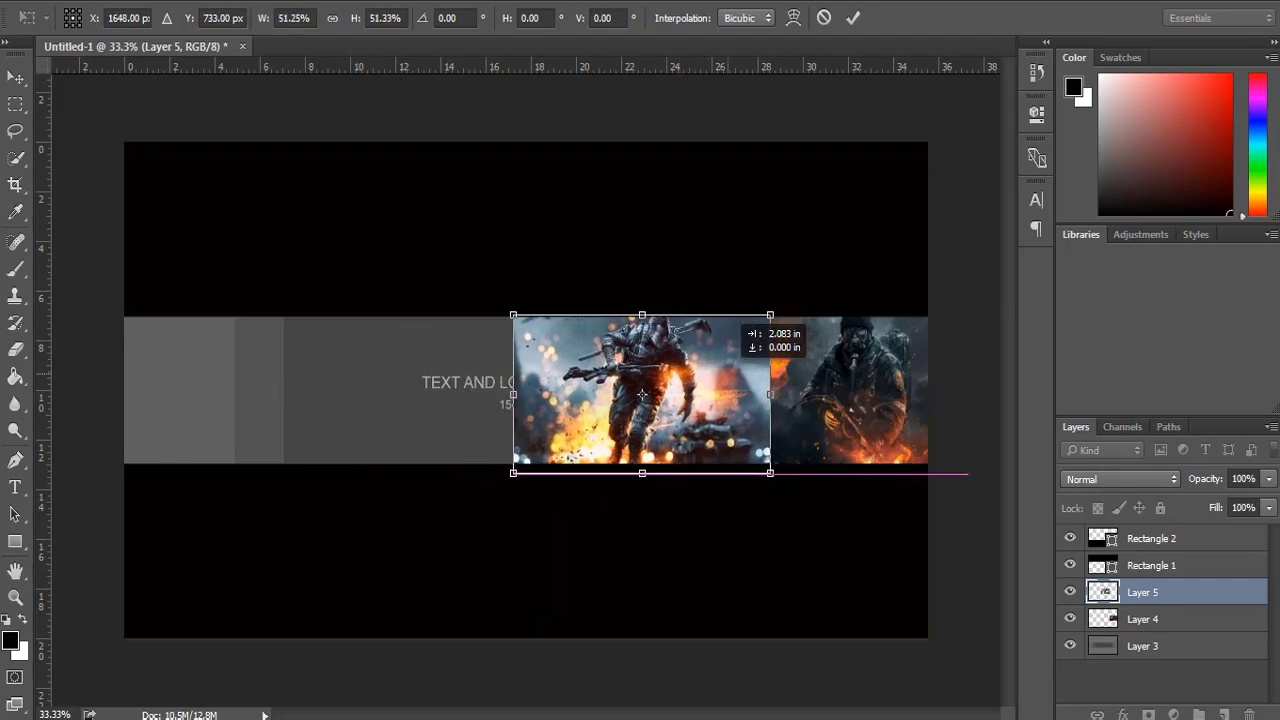
{"action": "key", "text": "Return"}
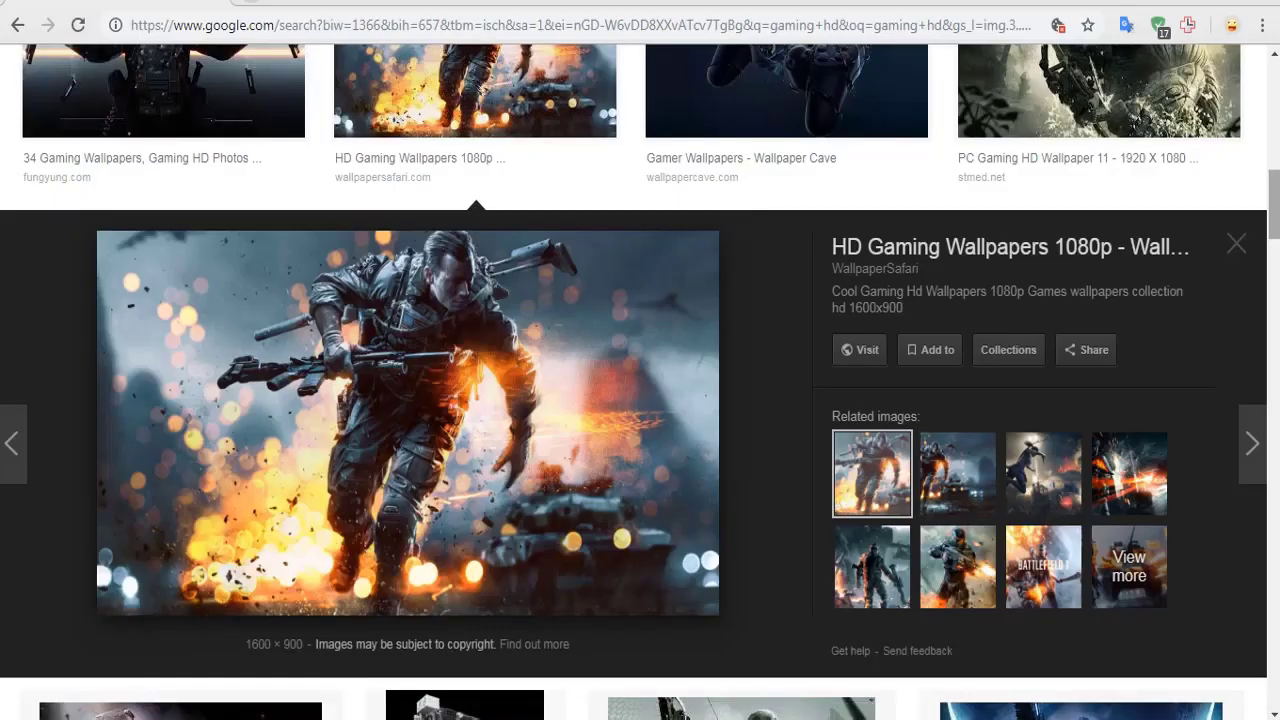
- Copy the burning-flag soldier wallpaper from the HipWallpaper related images
{"action": "scroll", "coordinate": [640, 380], "scroll_direction": "down", "scroll_amount": 5}
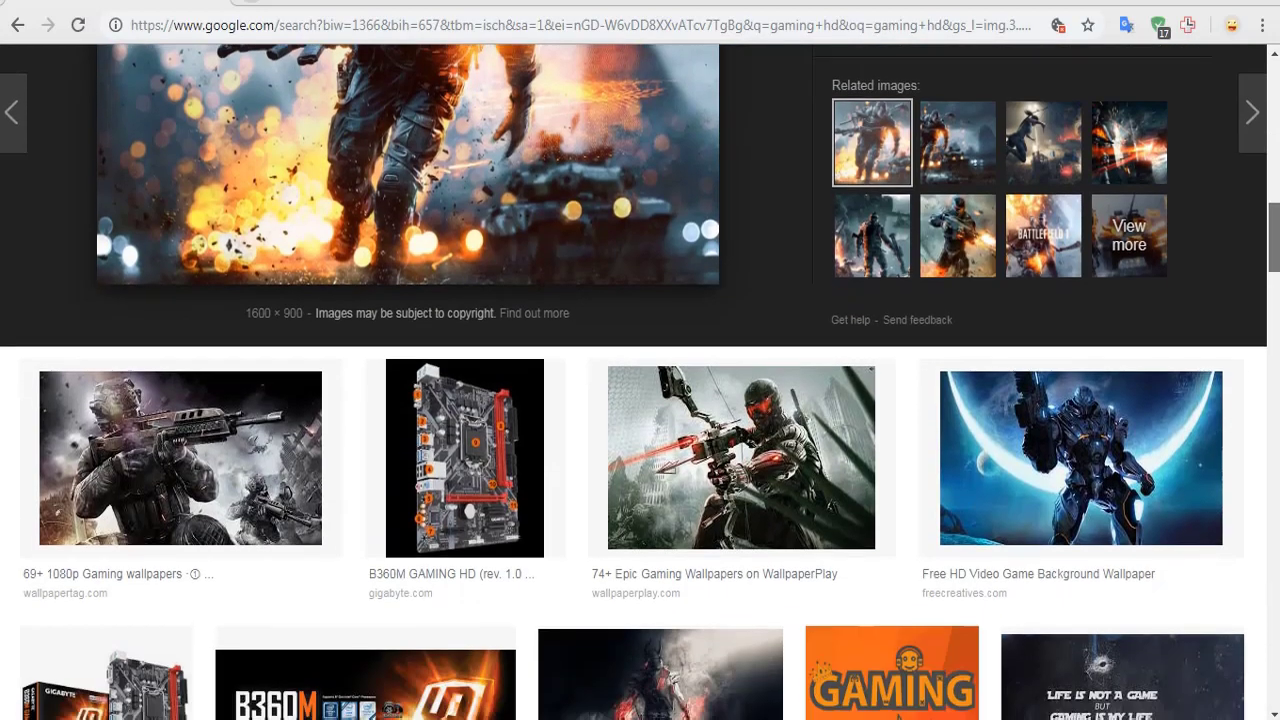
{"action": "scroll", "coordinate": [640, 380], "scroll_direction": "down", "scroll_amount": 3}
{"action": "scroll", "coordinate": [640, 380], "scroll_direction": "down", "scroll_amount": 1}
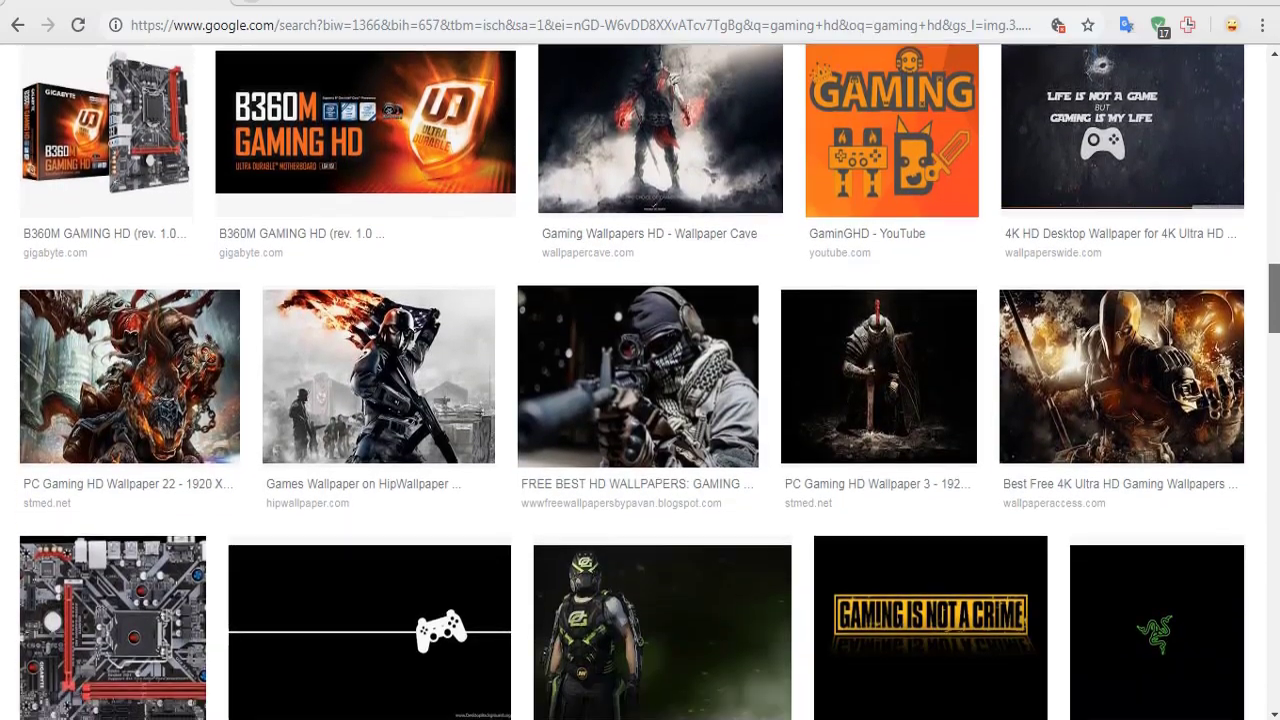
{"action": "scroll", "coordinate": [640, 380], "scroll_direction": "down", "scroll_amount": 1}
{"action": "left_click", "coordinate": [380, 290]}
{"action": "left_click", "coordinate": [958, 473]}
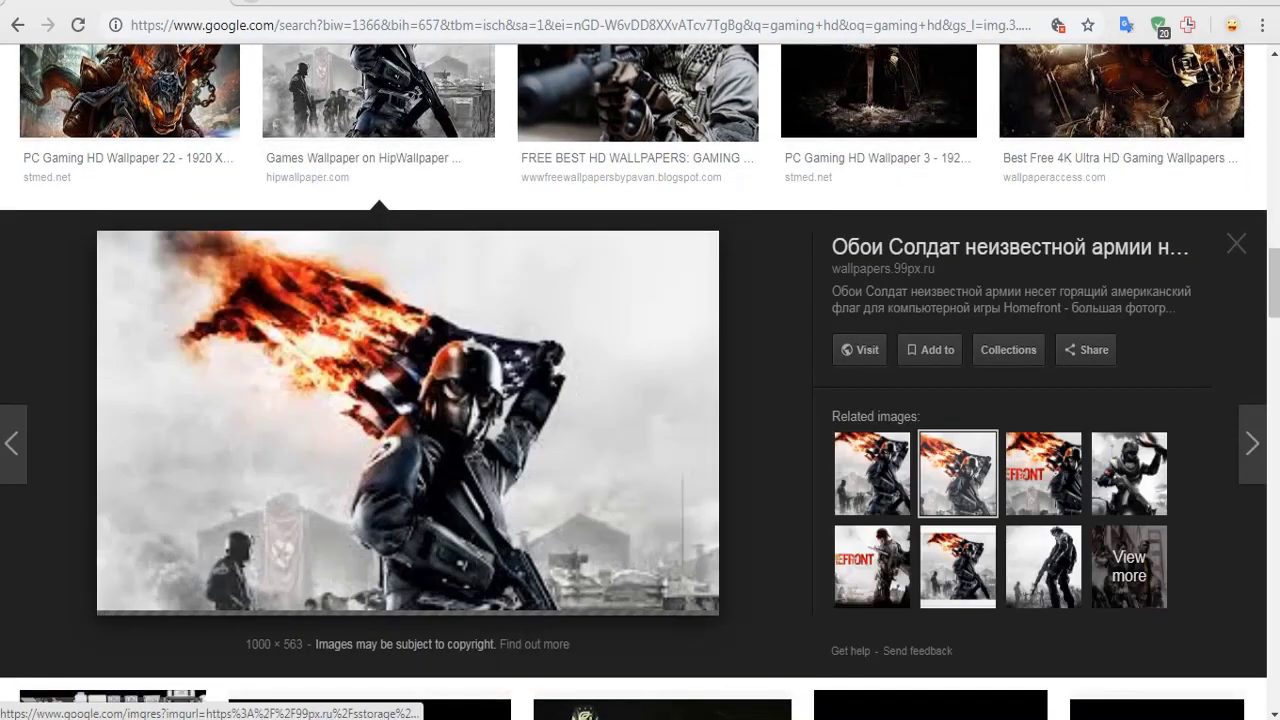
{"action": "right_click", "coordinate": [381, 381]}
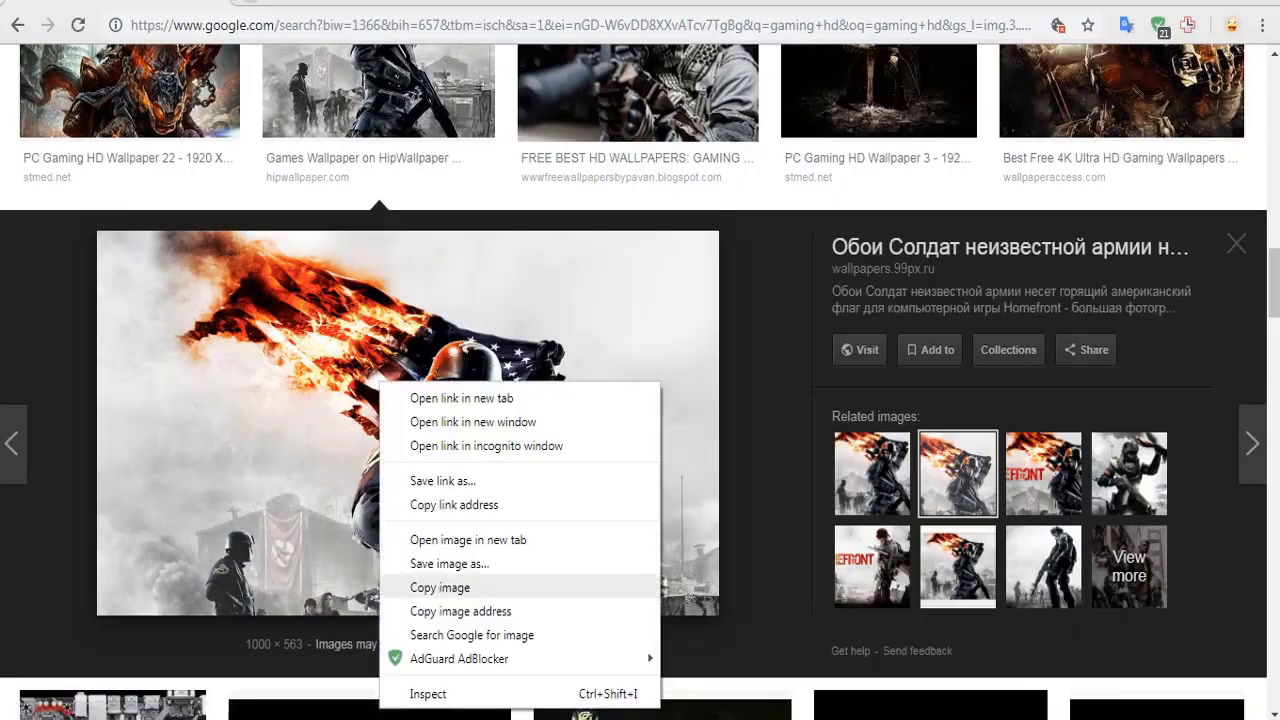
{"action": "left_click", "coordinate": [457, 585]}
- Paste the flag-soldier image, shrink it slightly, and place it beside the running-soldier image
{"action": "key", "text": "ctrl+v"}
{"action": "left_click_drag", "start_coordinate": [490, 350], "coordinate": [374, 350]}
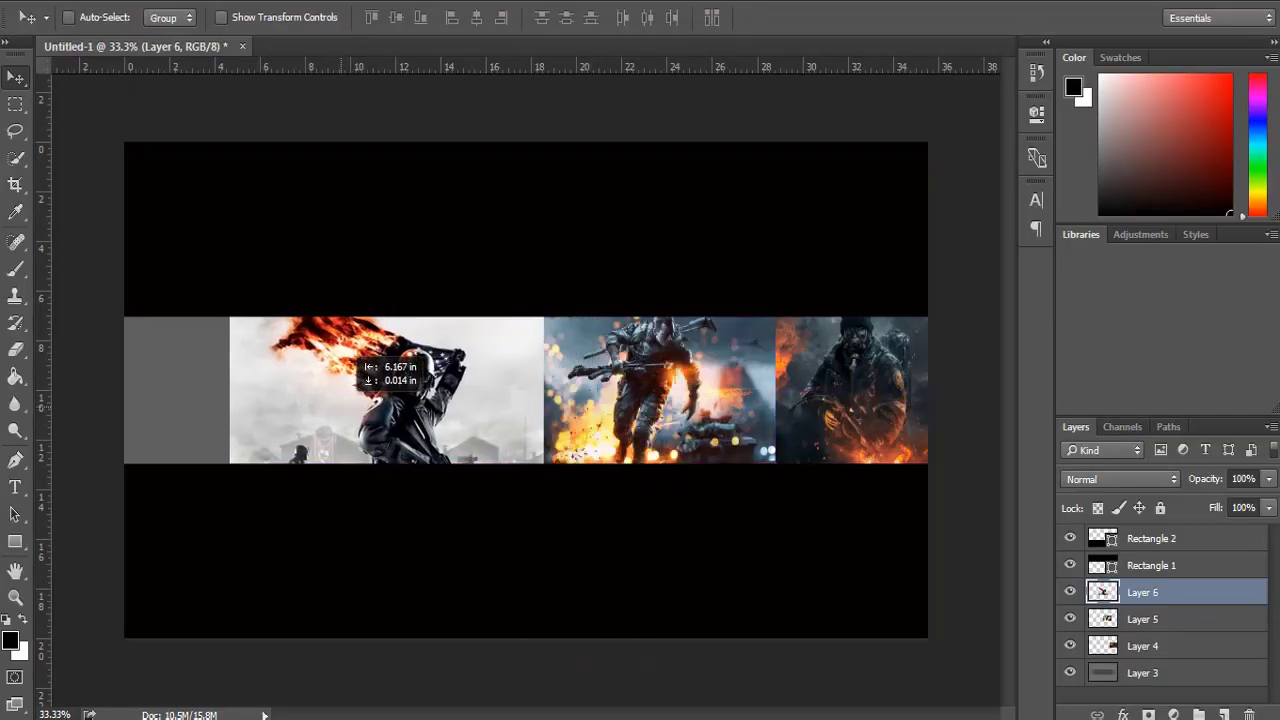
{"action": "key", "text": "ctrl+t"}
{"action": "left_click_drag", "start_coordinate": [253, 296], "coordinate": [274, 308], "text": "shift"}
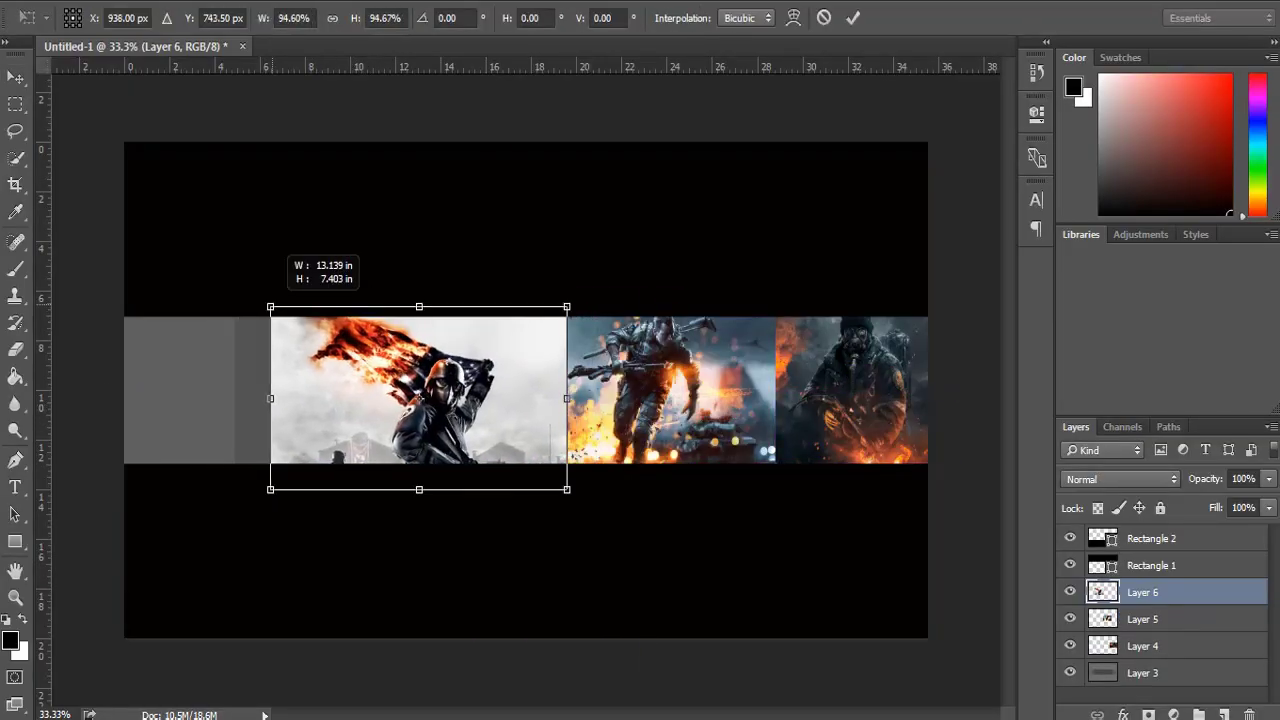
{"action": "left_click_drag", "start_coordinate": [404, 346], "coordinate": [415, 340]}
{"action": "key", "text": "Return"}
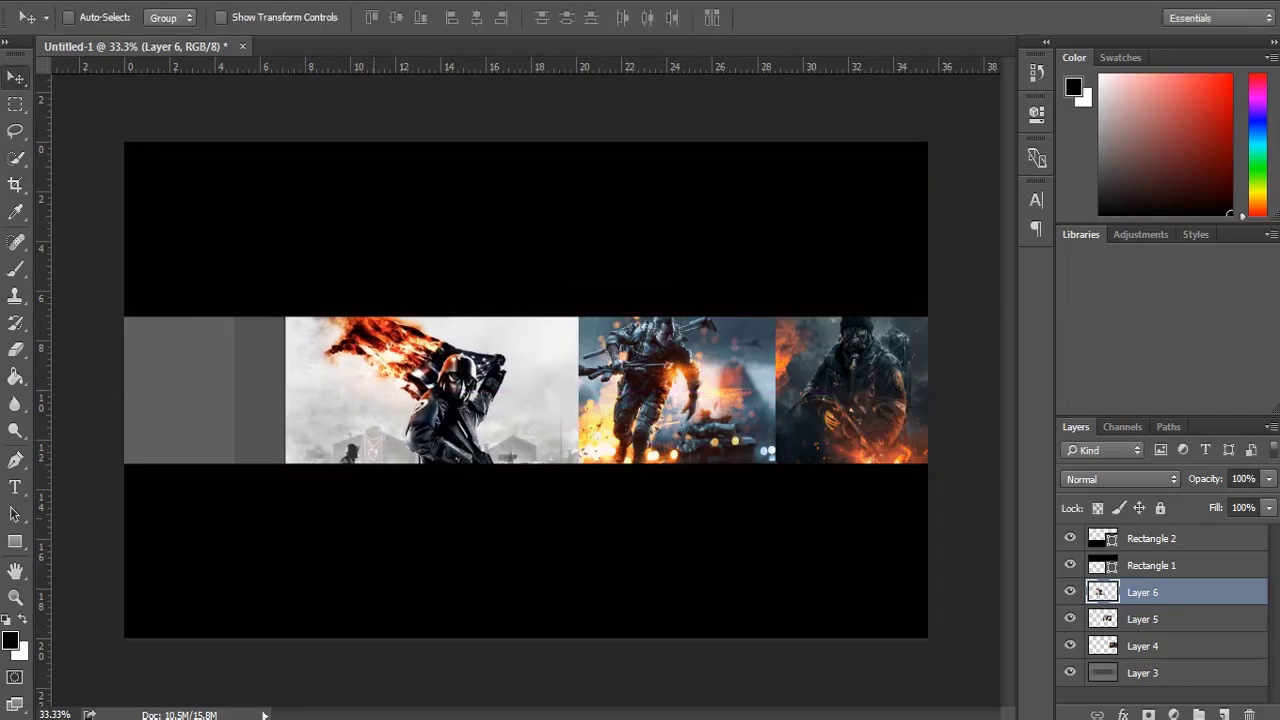
{"action": "key", "text": "alt+Tab"}
{"action": "scroll", "coordinate": [640, 380], "scroll_direction": "down", "scroll_amount": 2}
- Copy the hooded assassin 1920x1080 wallpaper and paste it into the banner as Layer 7
{"action": "scroll", "coordinate": [640, 380], "scroll_direction": "down", "scroll_amount": 3}
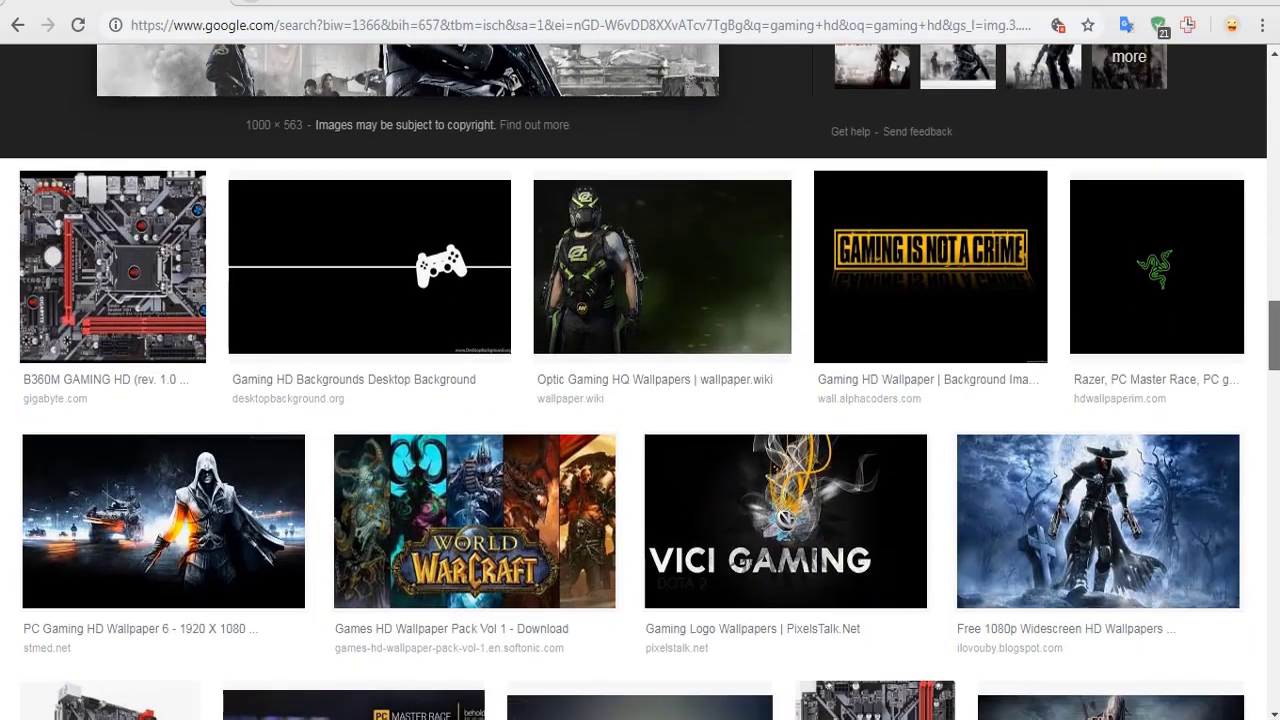
{"action": "scroll", "coordinate": [640, 380], "scroll_direction": "down", "scroll_amount": 1}
{"action": "scroll", "coordinate": [1100, 460], "scroll_direction": "down", "scroll_amount": 2}
{"action": "scroll", "coordinate": [1100, 460], "scroll_direction": "down", "scroll_amount": 3}
{"action": "left_click", "coordinate": [1100, 460]}
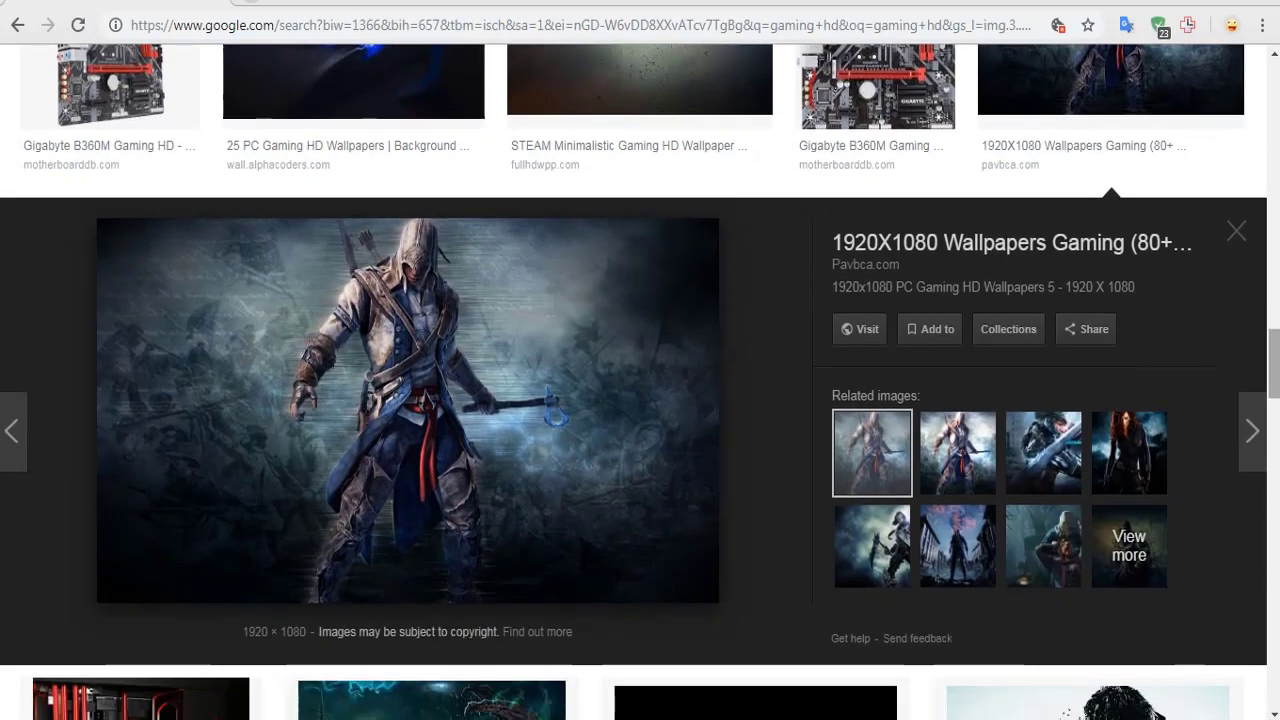
{"action": "right_click", "coordinate": [279, 341]}
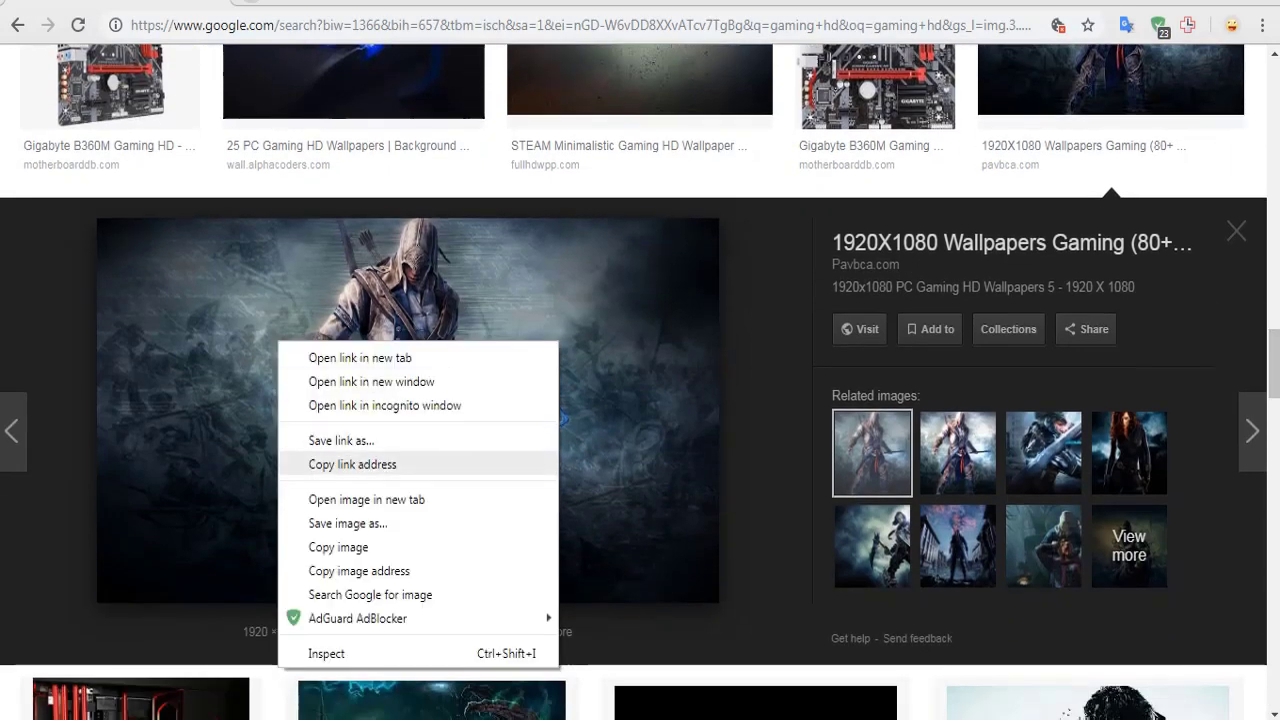
{"action": "left_click", "coordinate": [400, 547]}
{"action": "key", "text": "alt+Tab"}
{"action": "key", "text": "ctrl+v"}
- Shrink the assassin image to about 44% at the strip's left end, then nudge the flag-soldier right
{"action": "left_click_drag", "start_coordinate": [465, 362], "coordinate": [405, 360]}
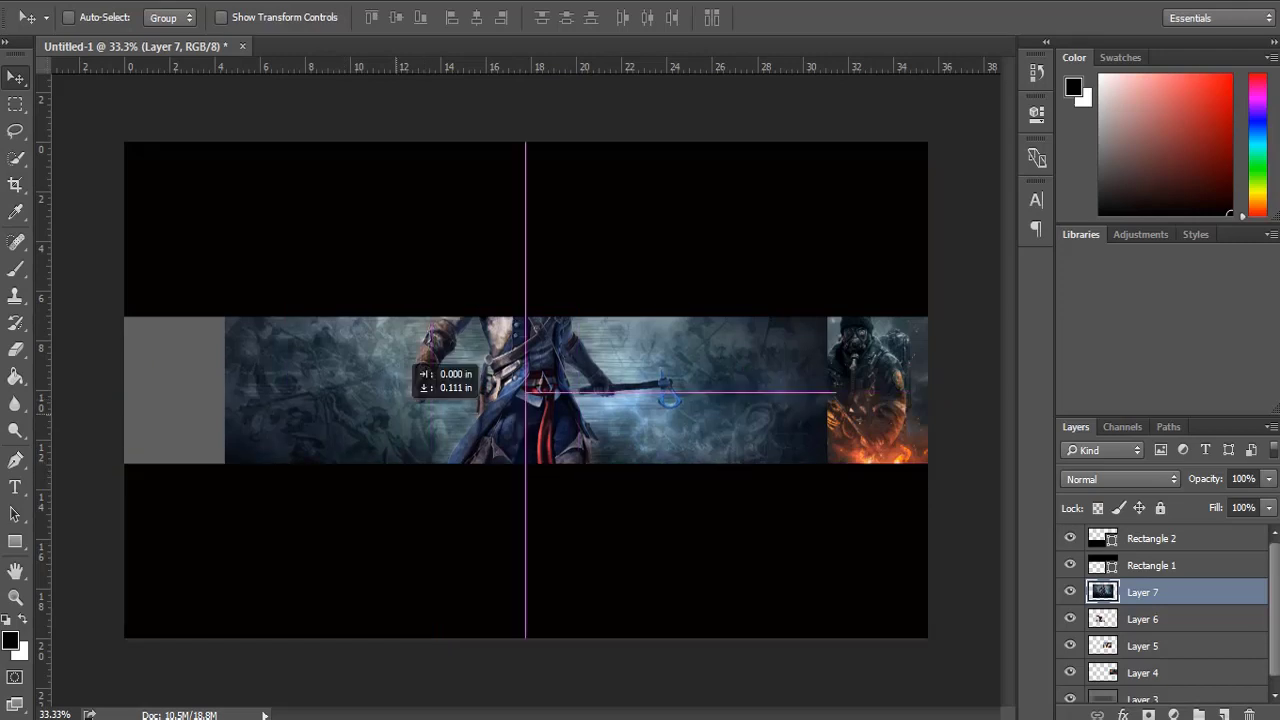
{"action": "key", "text": "ctrl+t"}
{"action": "left_click_drag", "start_coordinate": [177, 229], "coordinate": [463, 401]}
{"action": "left_click_drag", "start_coordinate": [265, 395], "coordinate": [240, 385]}
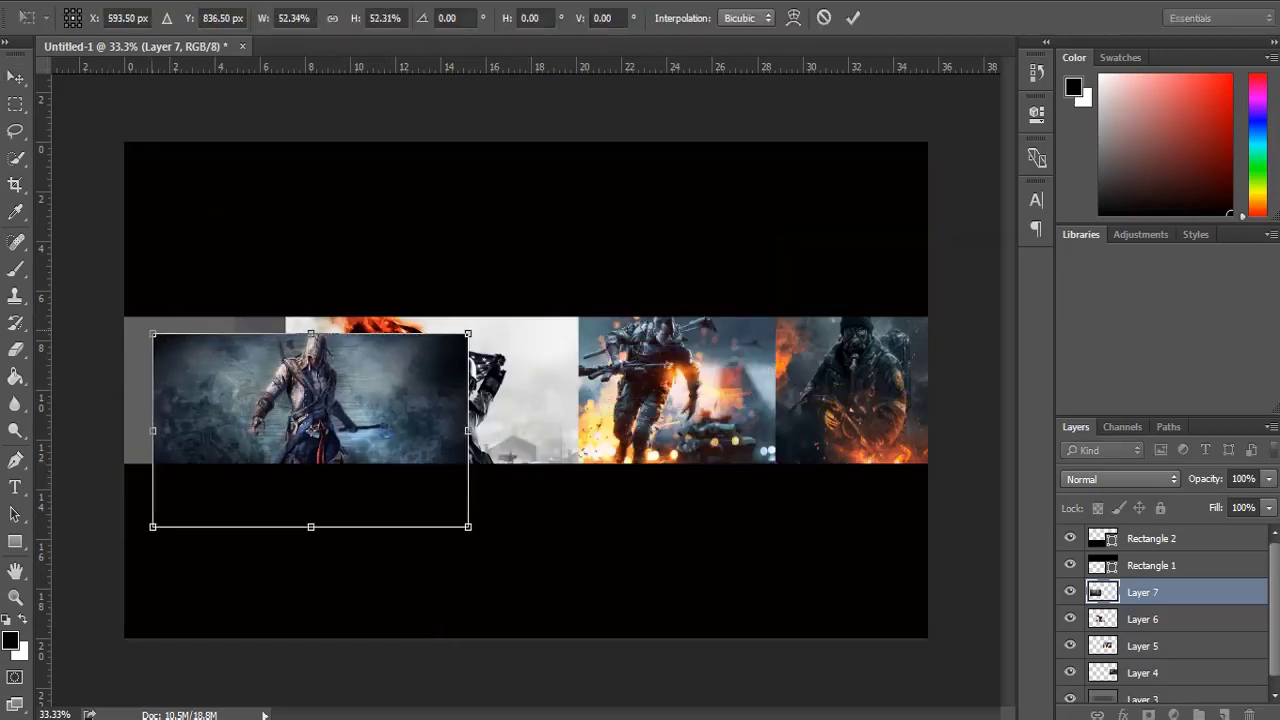
{"action": "left_click_drag", "start_coordinate": [152, 333], "coordinate": [234, 380]}
{"action": "left_click_drag", "start_coordinate": [349, 451], "coordinate": [258, 388]}
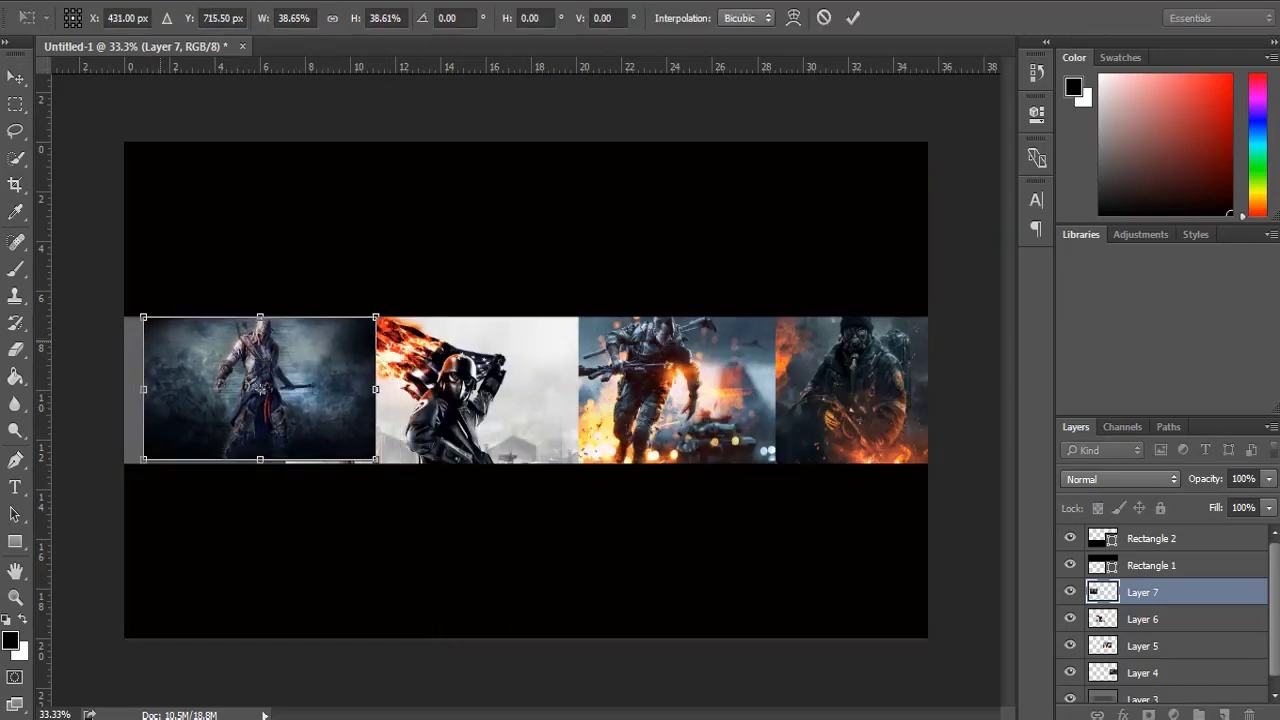
{"action": "left_click_drag", "start_coordinate": [376, 460], "coordinate": [418, 308]}
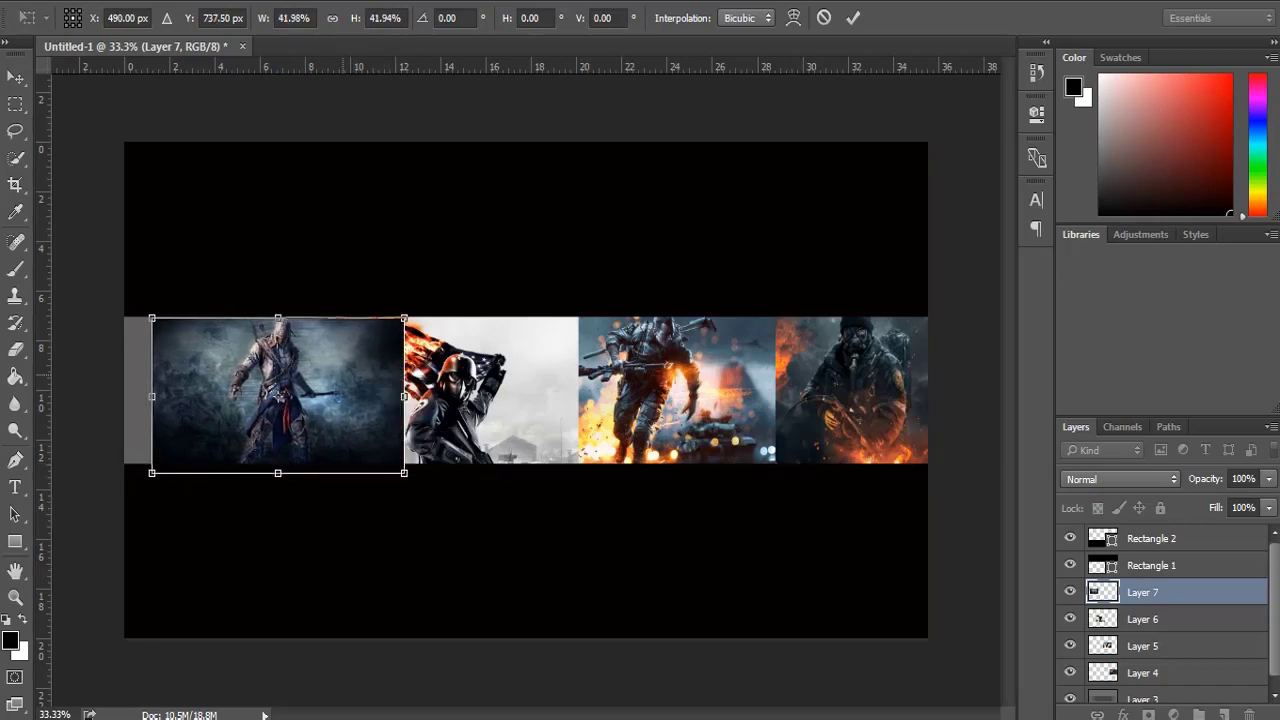
{"action": "left_click_drag", "start_coordinate": [416, 311], "coordinate": [409, 313]}
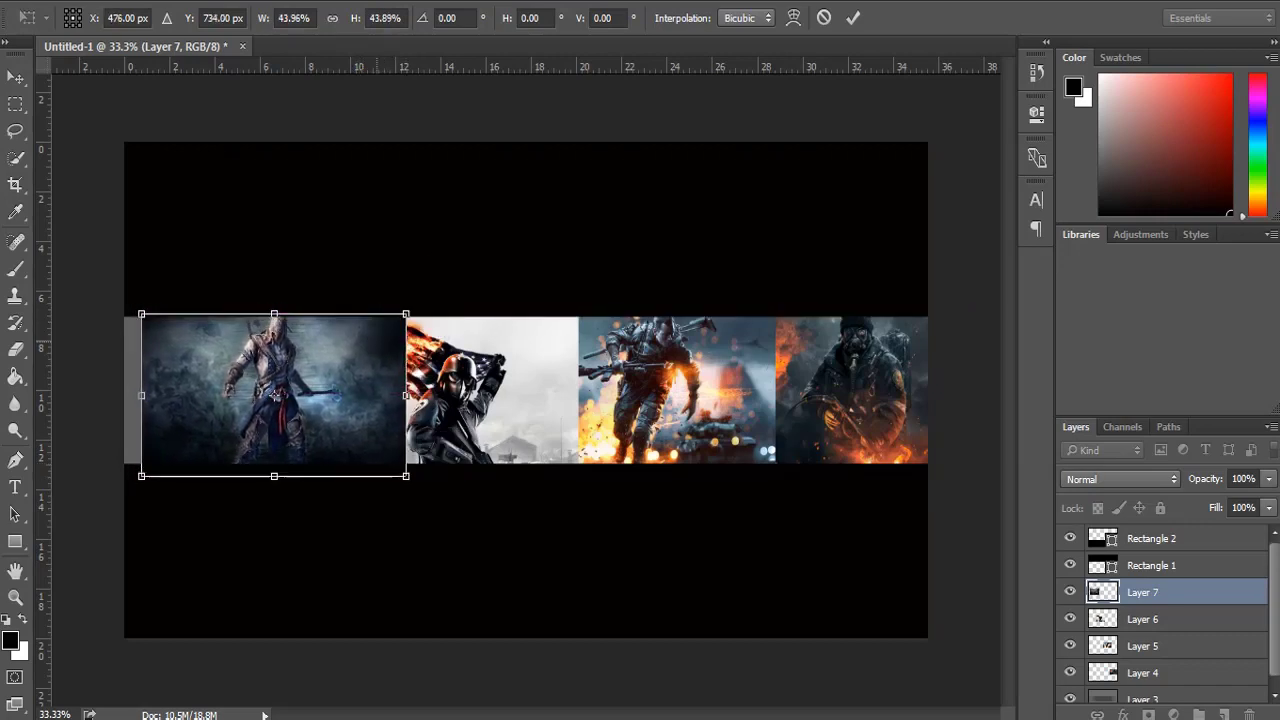
{"action": "left_click_drag", "start_coordinate": [272, 391], "coordinate": [276, 395]}
{"action": "key", "text": "Return"}
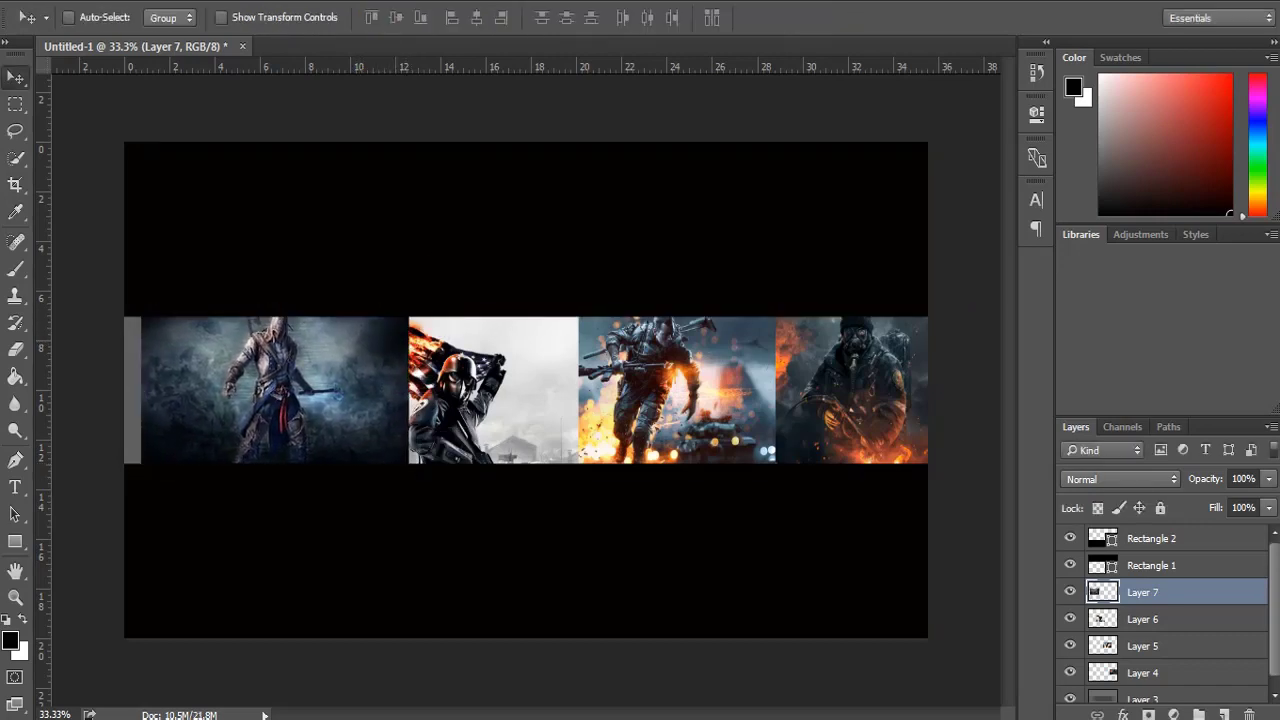
{"action": "key", "text": "alt+bracketleft"}
{"action": "key", "text": "shift+Right"}
{"action": "key", "text": "shift+Right"}
{"action": "key", "text": "shift+Right"}
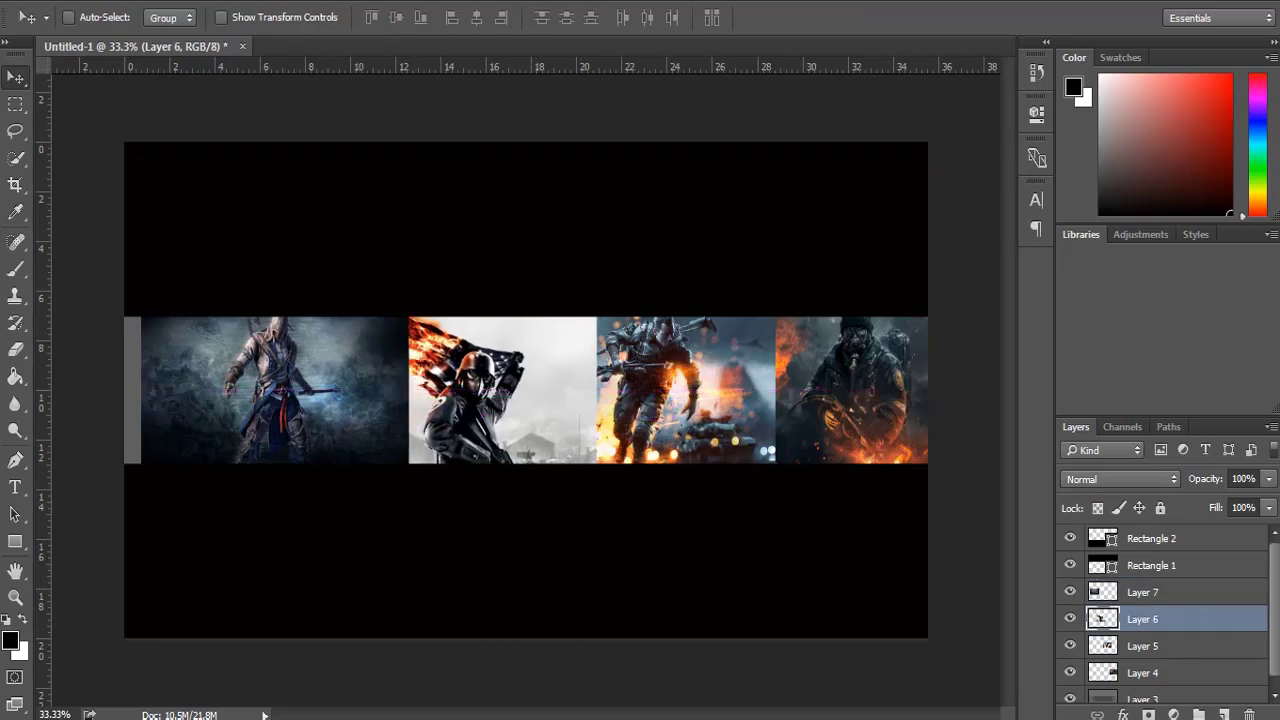
- Copy the kneeling-knight PC Gaming HD Wallpaper 3 and paste it into the banner as Layer 8
{"action": "key", "text": "alt+Tab"}
{"action": "scroll", "coordinate": [640, 400], "scroll_direction": "down", "scroll_amount": 3}
{"action": "scroll", "coordinate": [640, 400], "scroll_direction": "down", "scroll_amount": 2}
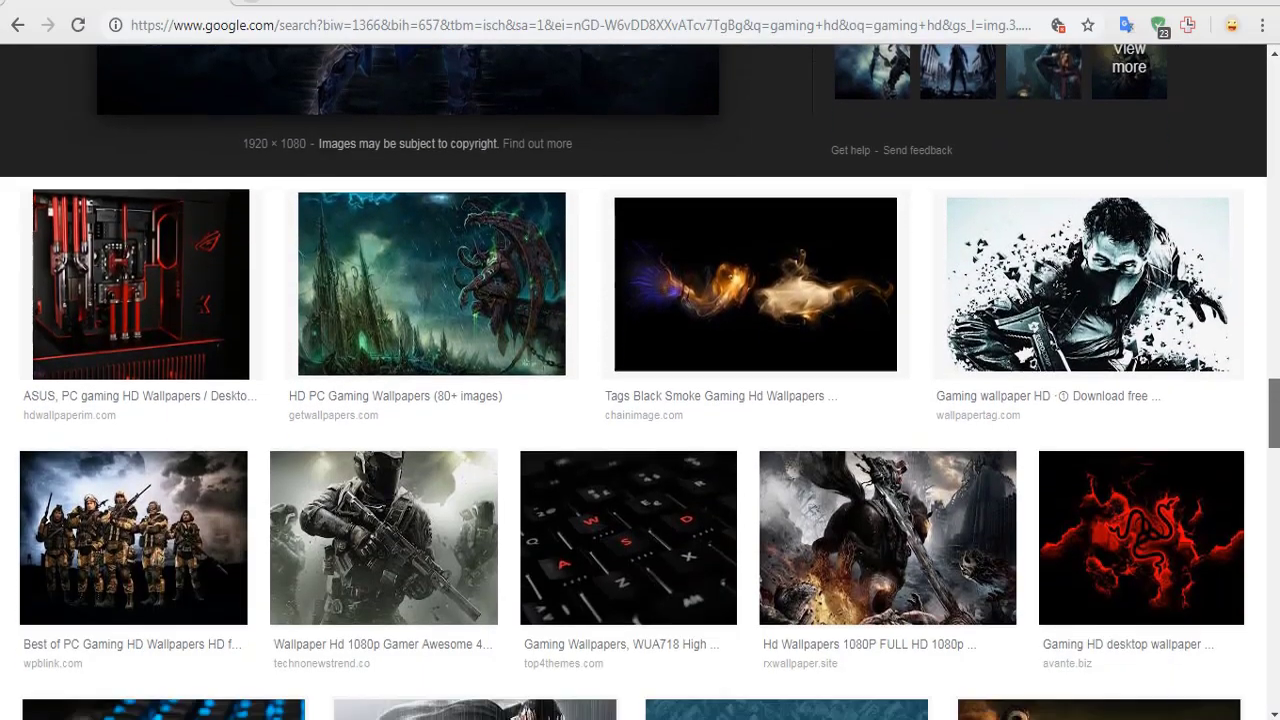
{"action": "scroll", "coordinate": [640, 400], "scroll_direction": "down", "scroll_amount": 2}
{"action": "scroll", "coordinate": [640, 400], "scroll_direction": "down", "scroll_amount": 1}
{"action": "scroll", "coordinate": [640, 400], "scroll_direction": "down", "scroll_amount": 3}
{"action": "left_click", "coordinate": [860, 345]}
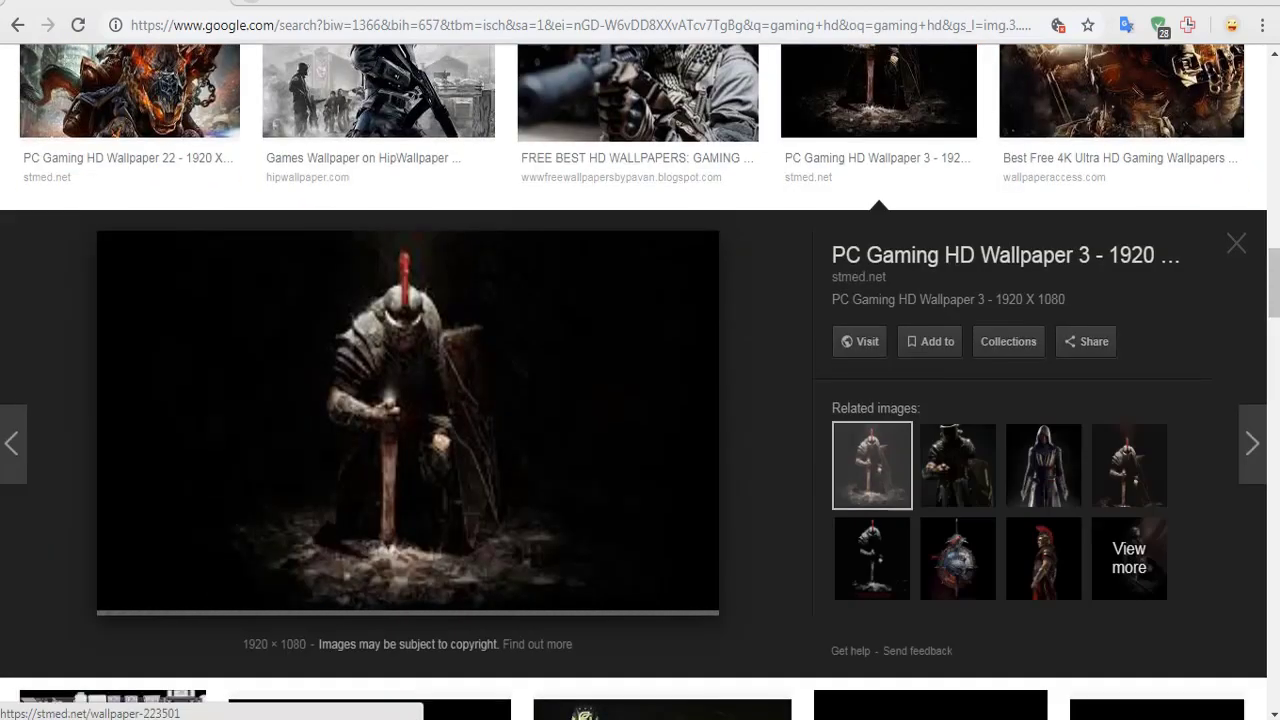
{"action": "right_click", "coordinate": [350, 375]}
{"action": "left_click", "coordinate": [400, 583]}
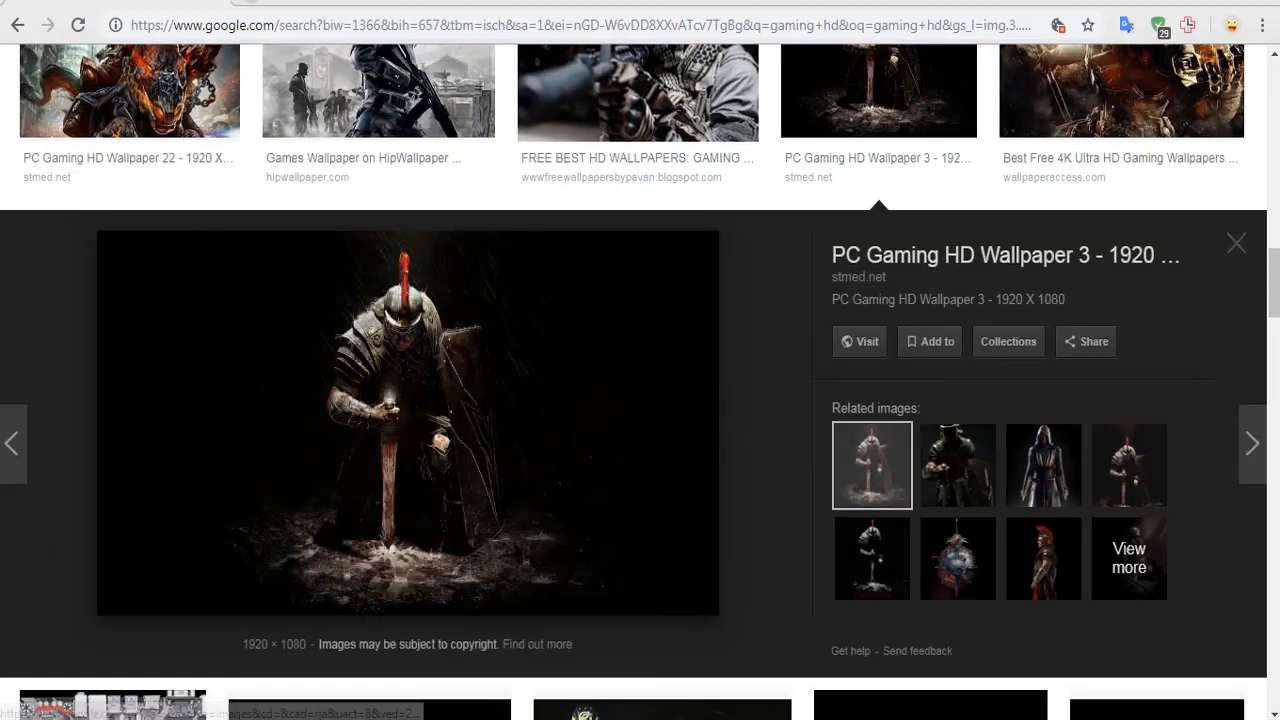
{"action": "key", "text": "alt+Tab"}
{"action": "key", "text": "ctrl+v"}
- Shrink the knight image to about 44%, raise its layer, and place it at the strip's left end
{"action": "key", "text": "ctrl+t"}
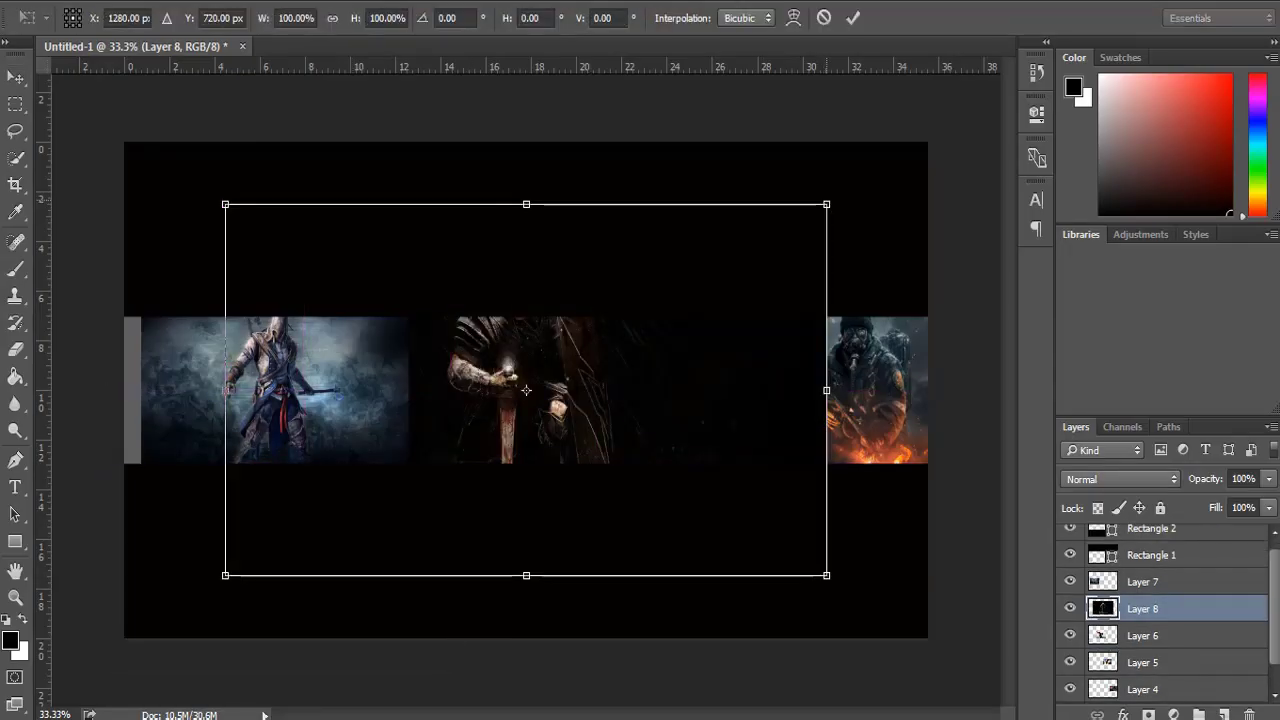
{"action": "left_click_drag", "start_coordinate": [829, 206], "coordinate": [491, 411]}
{"action": "left_click_drag", "start_coordinate": [359, 493], "coordinate": [437, 441]}
{"action": "key", "text": "Return"}
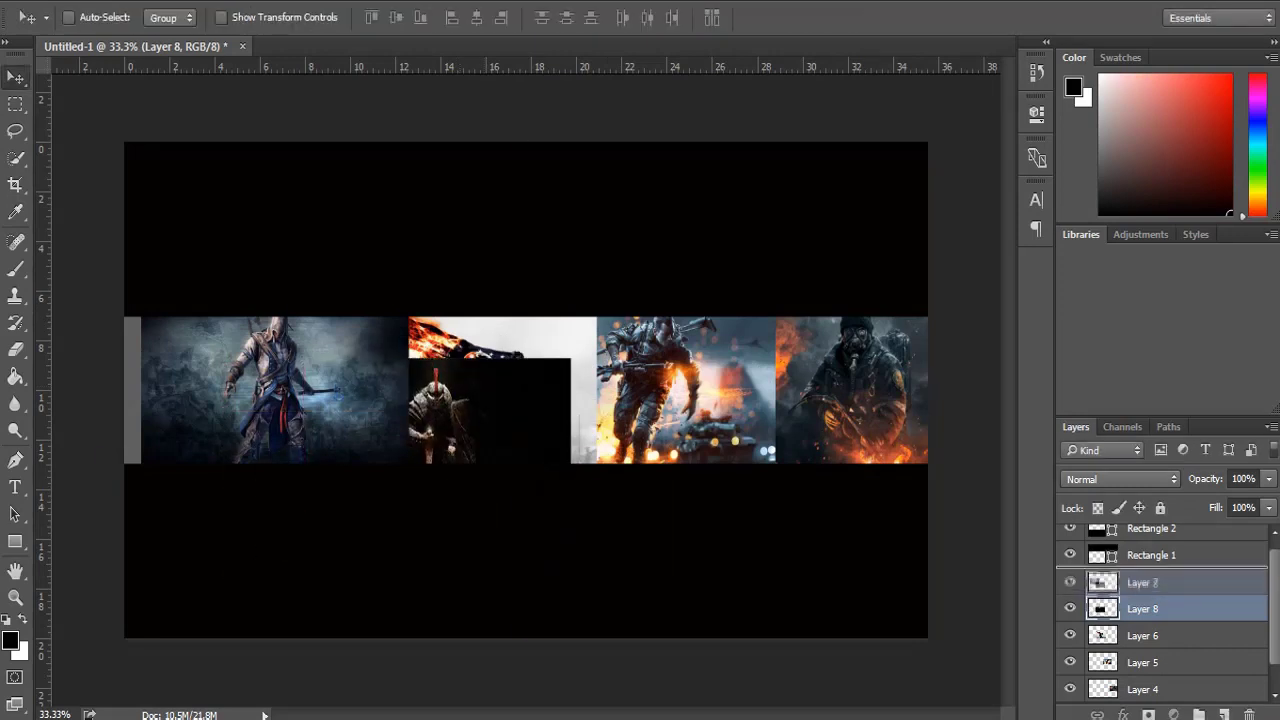
{"action": "key", "text": "ctrl+]"}
{"action": "mouse_move", "coordinate": [380, 400]}
{"action": "left_mouse_down"}
{"action": "mouse_move", "coordinate": [200, 290]}
{"action": "mouse_move", "coordinate": [225, 321]}
{"action": "left_mouse_up"}
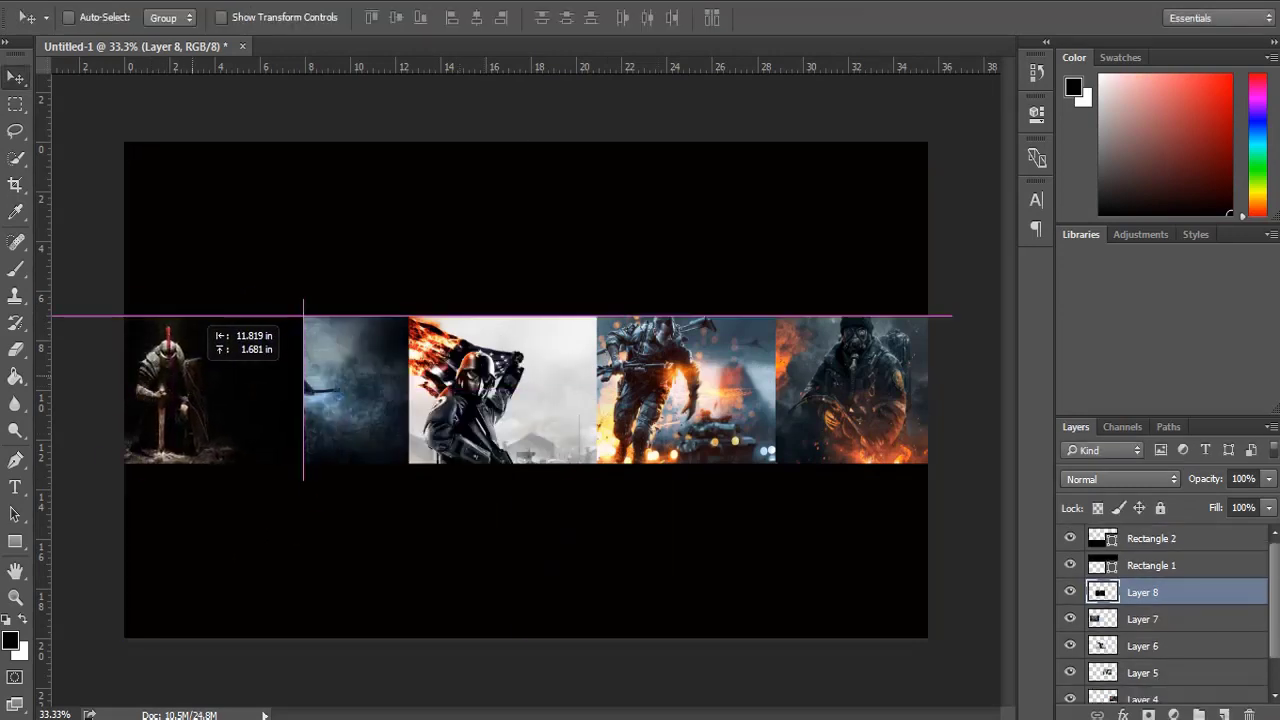
- Shift the assassin, flag-soldier and battlefield images right so they sit side by side
{"action": "left_click", "coordinate": [1142, 619]}
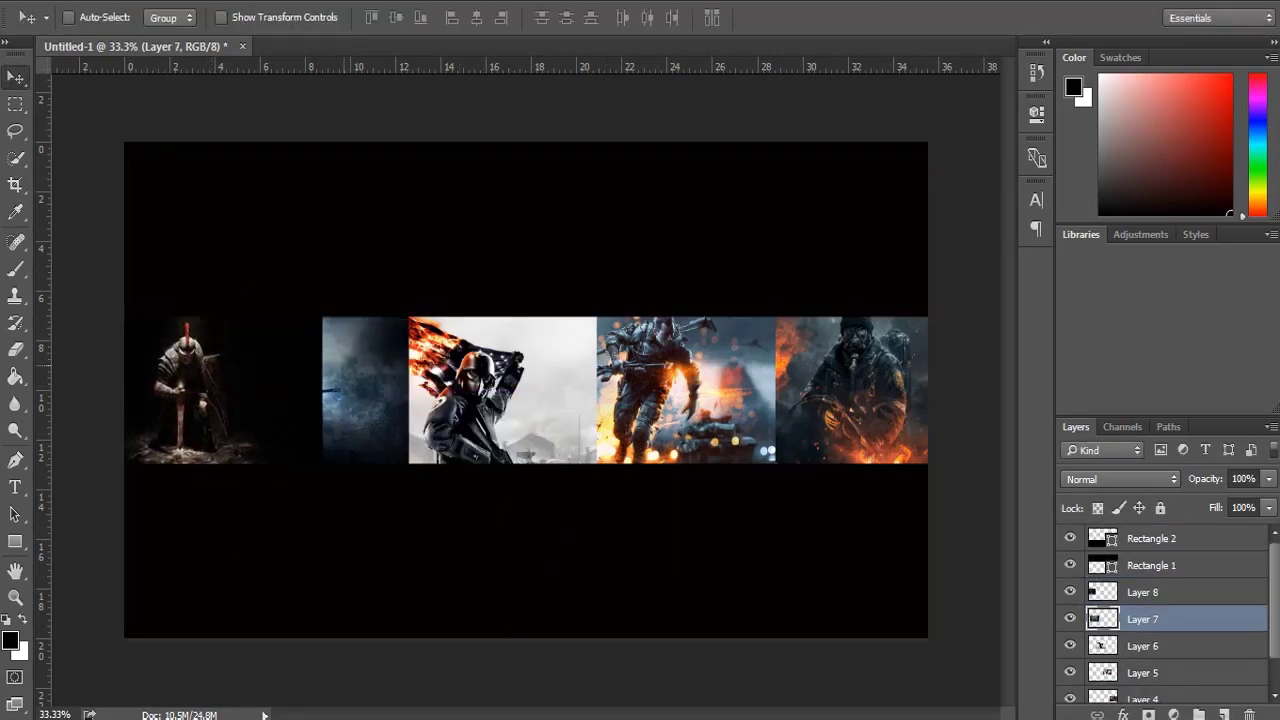
{"action": "left_click_drag", "start_coordinate": [371, 322], "coordinate": [444, 328]}
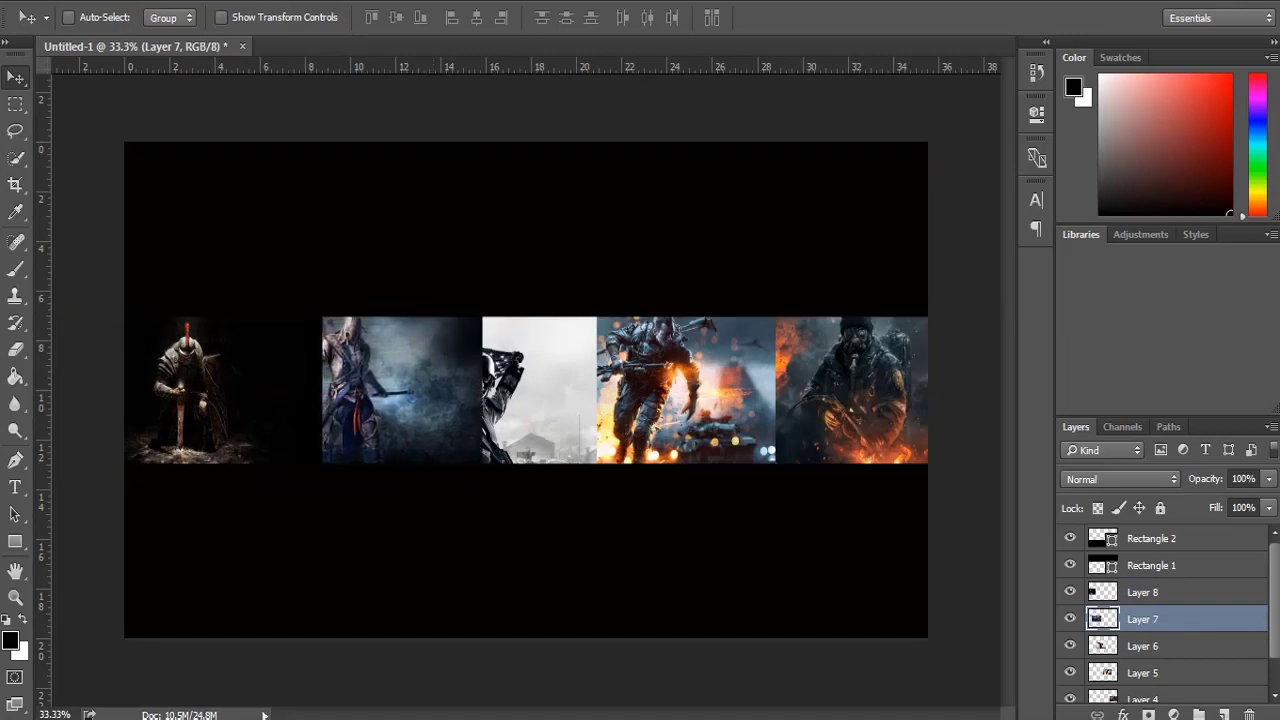
{"action": "left_click", "coordinate": [1142, 646]}
{"action": "left_click_drag", "start_coordinate": [560, 350], "coordinate": [592, 352]}
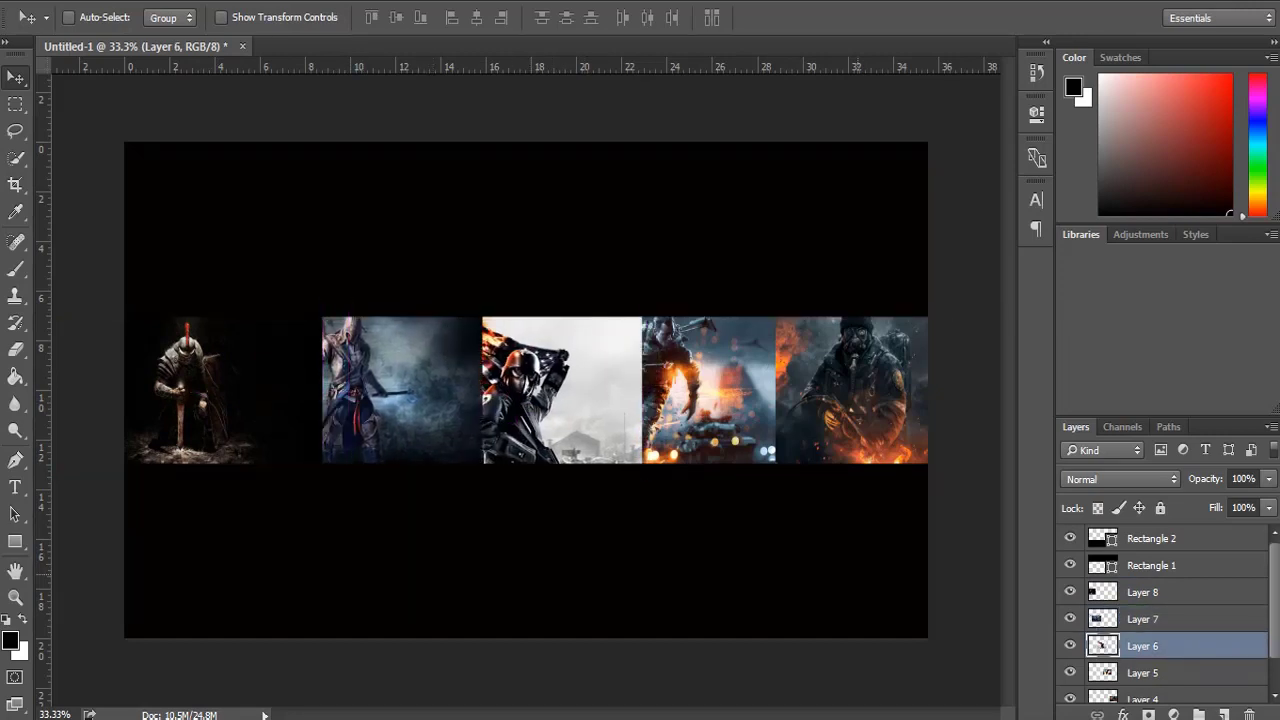
{"action": "left_click", "coordinate": [1142, 673]}
{"action": "left_click_drag", "start_coordinate": [718, 355], "coordinate": [745, 355]}
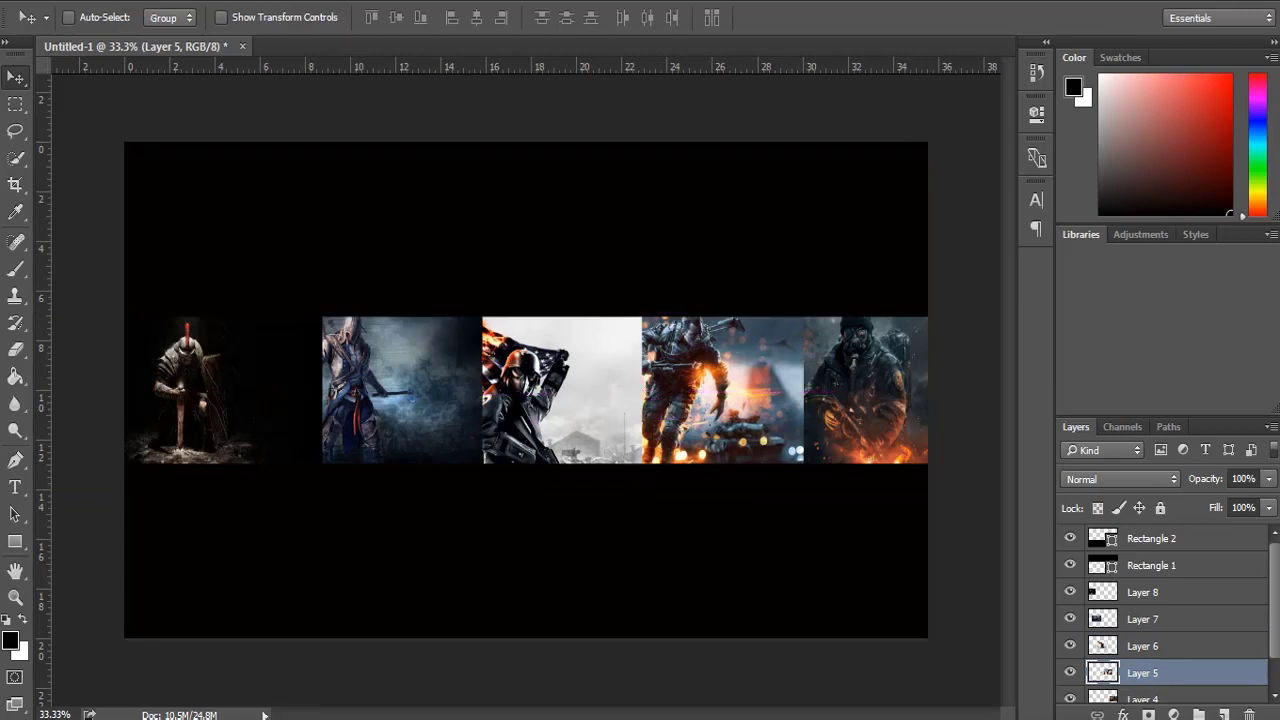
{"action": "left_click", "coordinate": [15, 349]}
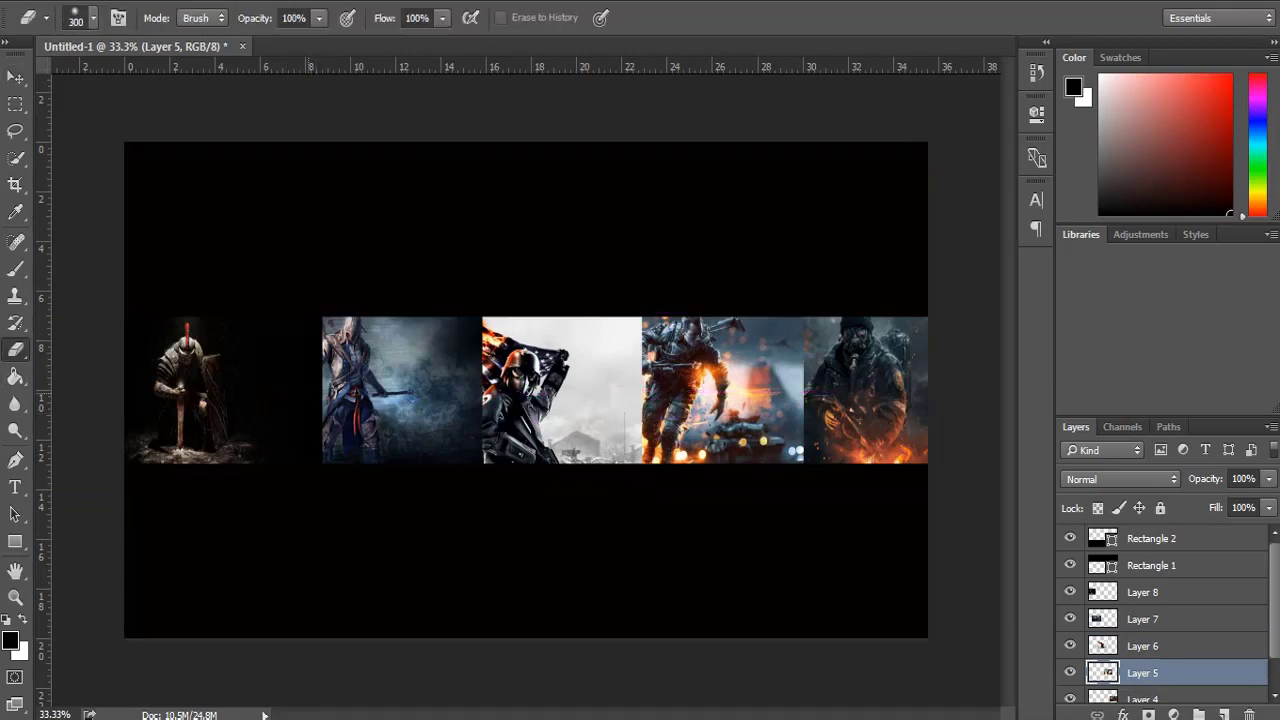
- Soft-erase the seams of the knight, assassin, Layer 6 and Layer 5 images so they fade together
{"action": "left_click", "coordinate": [1142, 592]}
{"action": "mouse_move", "coordinate": [306, 450]}
{"action": "left_mouse_down"}
{"action": "mouse_move", "coordinate": [295, 360]}
{"action": "mouse_move", "coordinate": [275, 340]}
{"action": "left_mouse_up"}
{"action": "left_click", "coordinate": [1142, 619]}
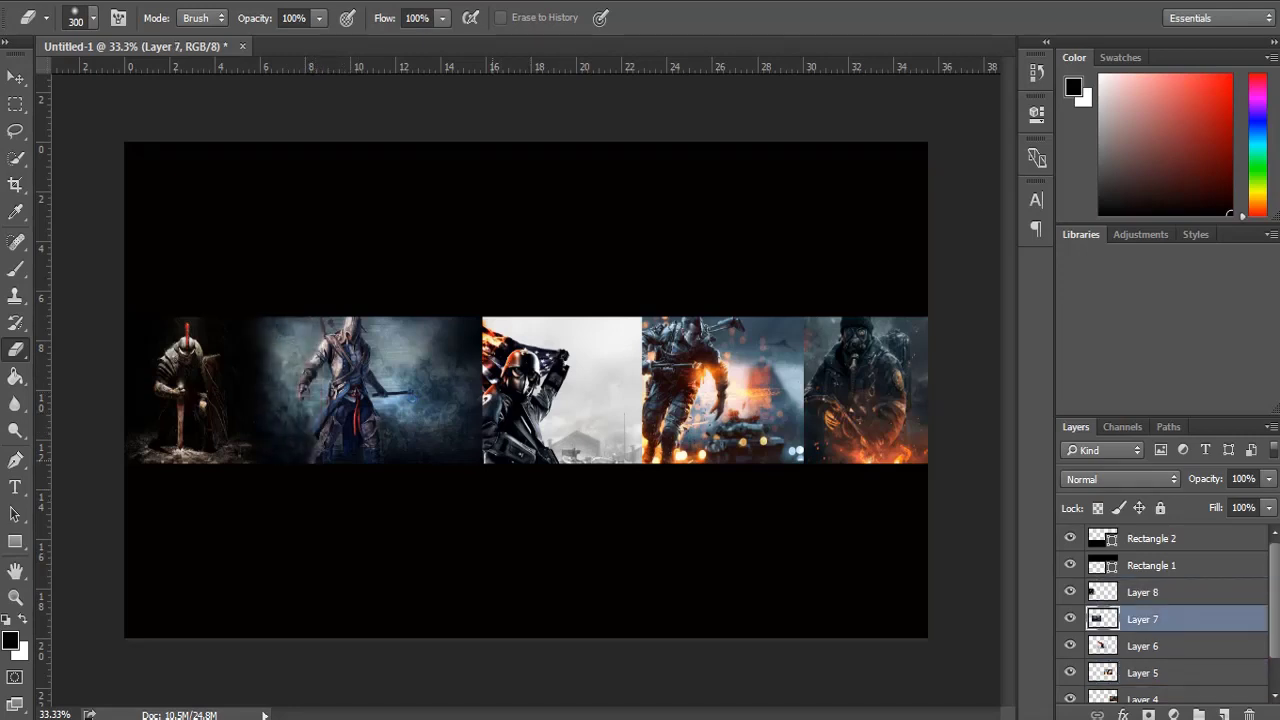
{"action": "mouse_move", "coordinate": [470, 450]}
{"action": "left_mouse_down"}
{"action": "mouse_move", "coordinate": [440, 330]}
{"action": "mouse_move", "coordinate": [420, 345]}
{"action": "left_mouse_up"}
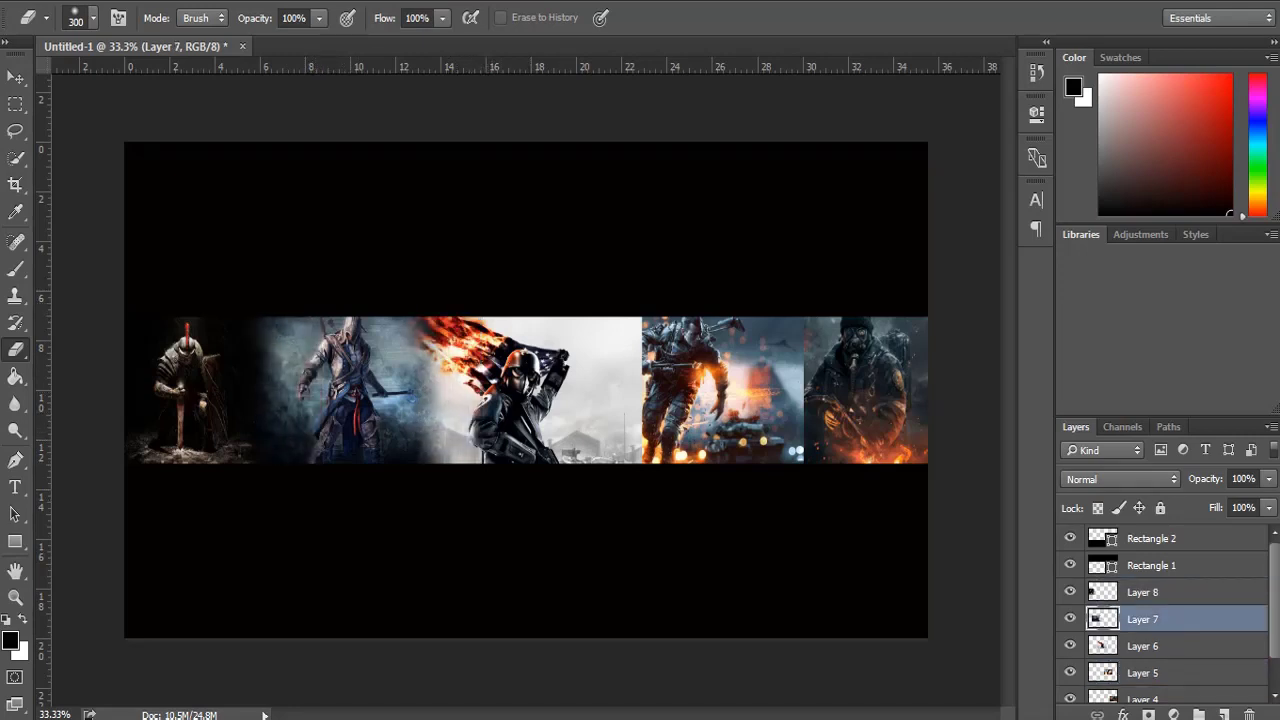
{"action": "left_click", "coordinate": [1142, 646]}
{"action": "left_click_drag", "start_coordinate": [620, 415], "coordinate": [610, 330]}
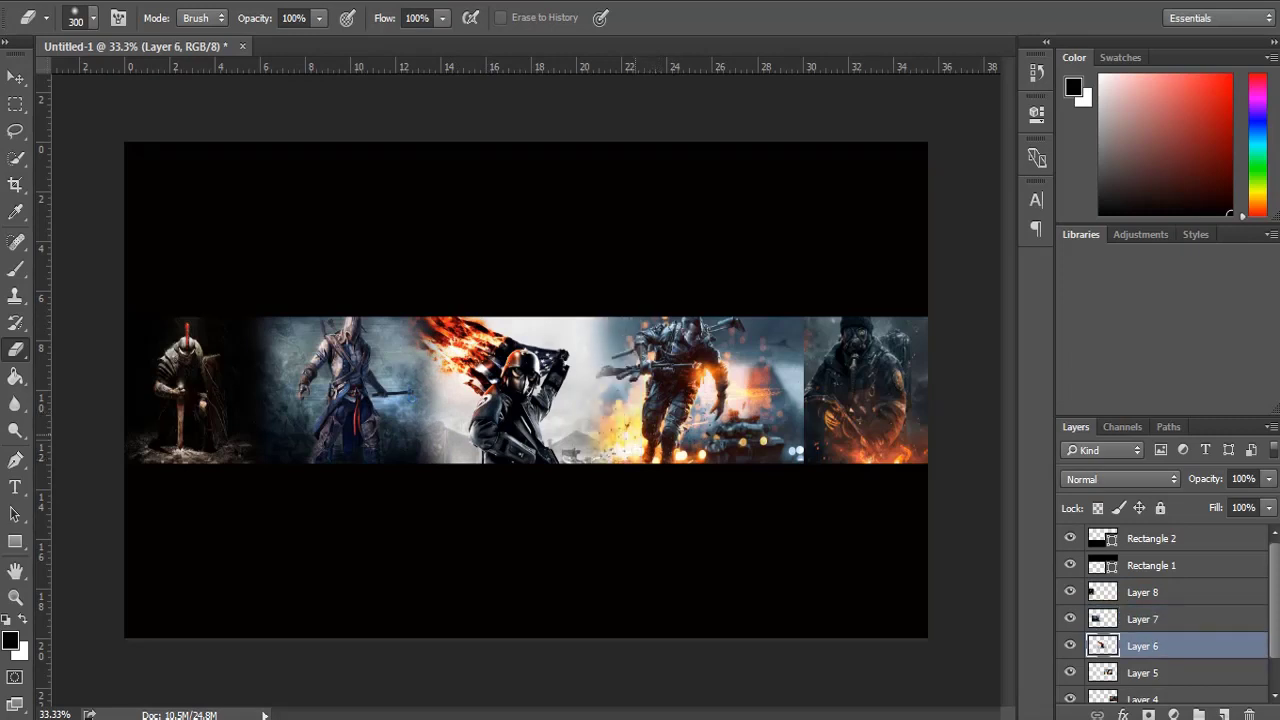
{"action": "left_click_drag", "start_coordinate": [598, 430], "coordinate": [600, 330]}
{"action": "left_click", "coordinate": [1142, 673]}
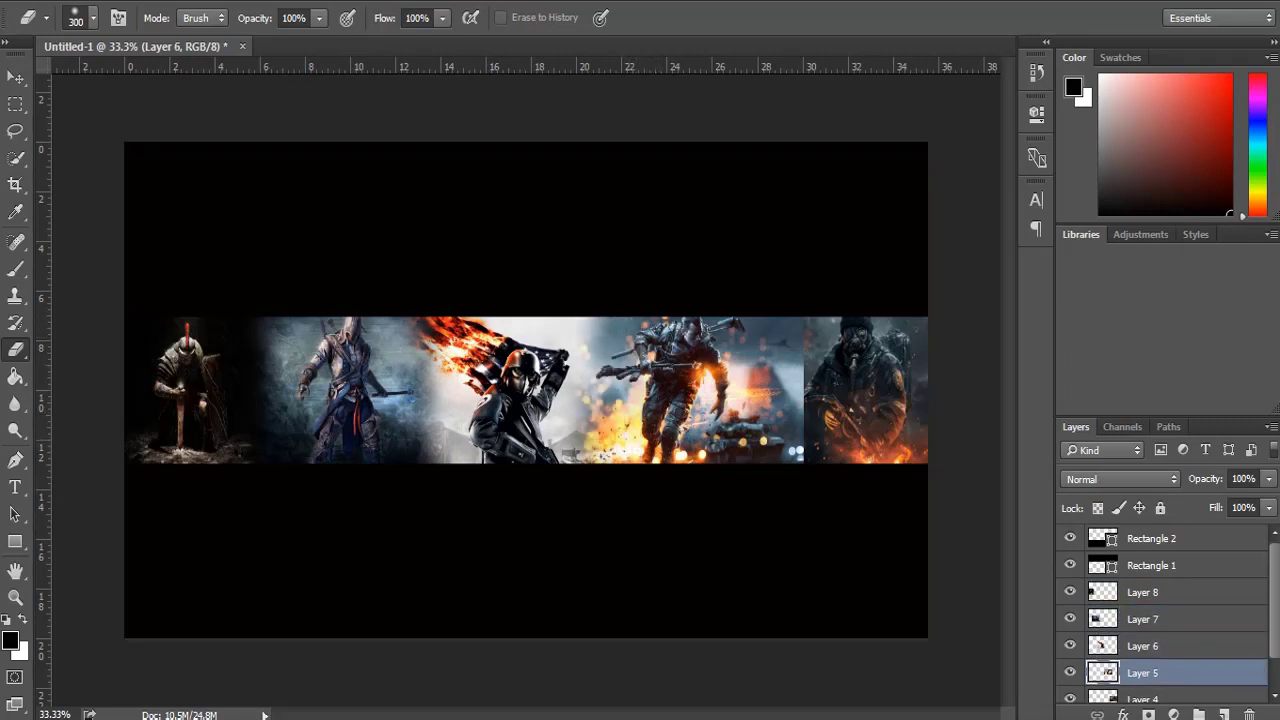
{"action": "left_click_drag", "start_coordinate": [785, 455], "coordinate": [775, 330]}
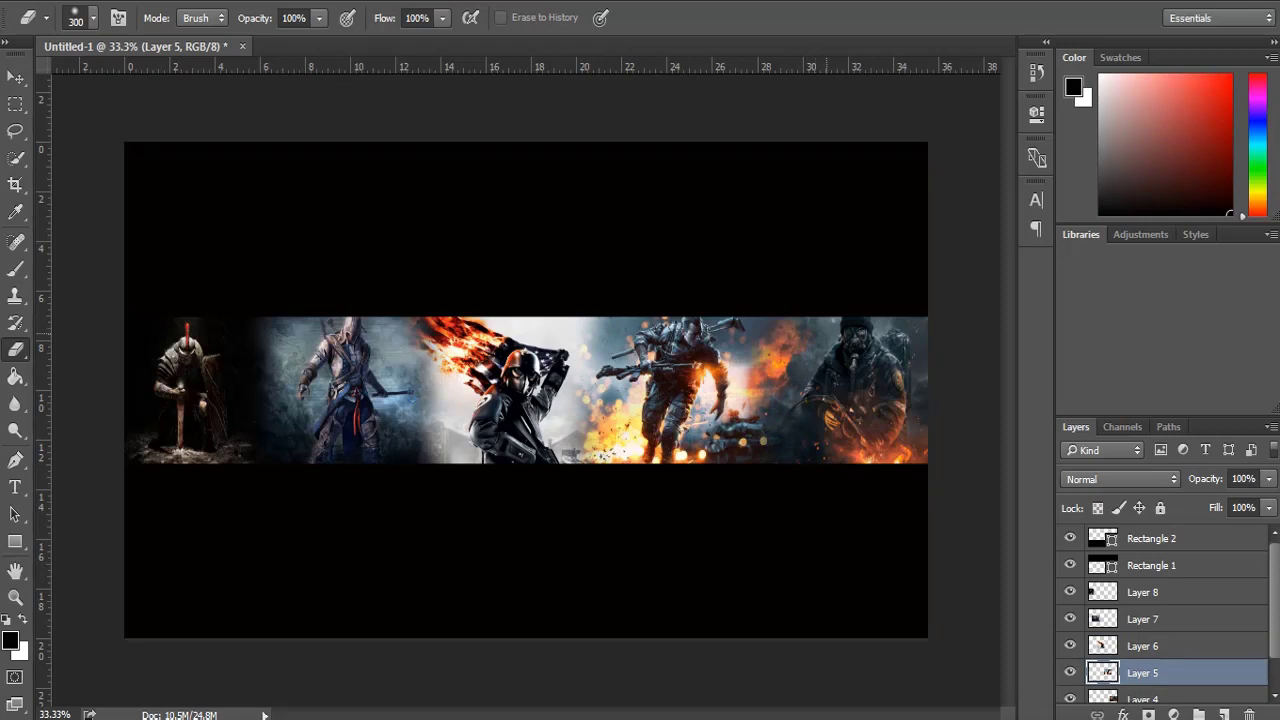
- On a new top layer, stroke a diagonal Pen path with the brush as a black line
{"action": "key", "text": "v"}
{"action": "key", "text": "alt+bracketleft"}
{"action": "key", "text": "alt+bracketleft"}
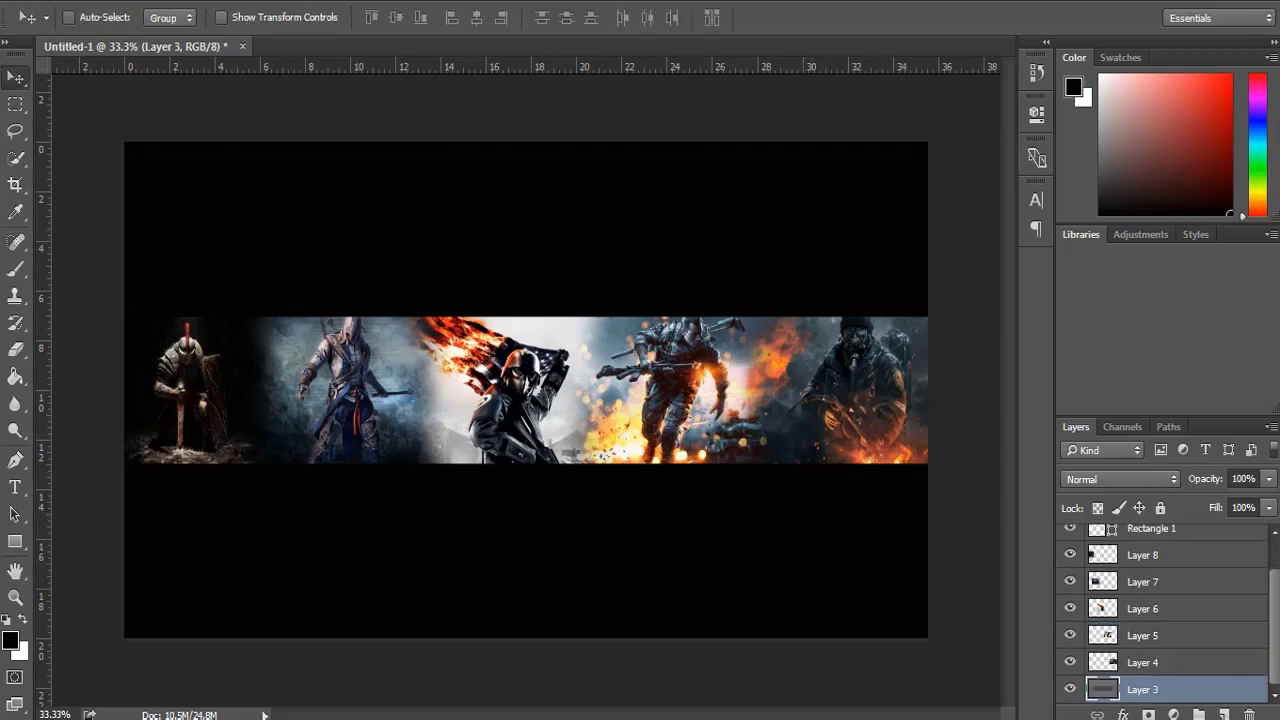
{"action": "key", "text": "ctrl+shift+alt+n"}
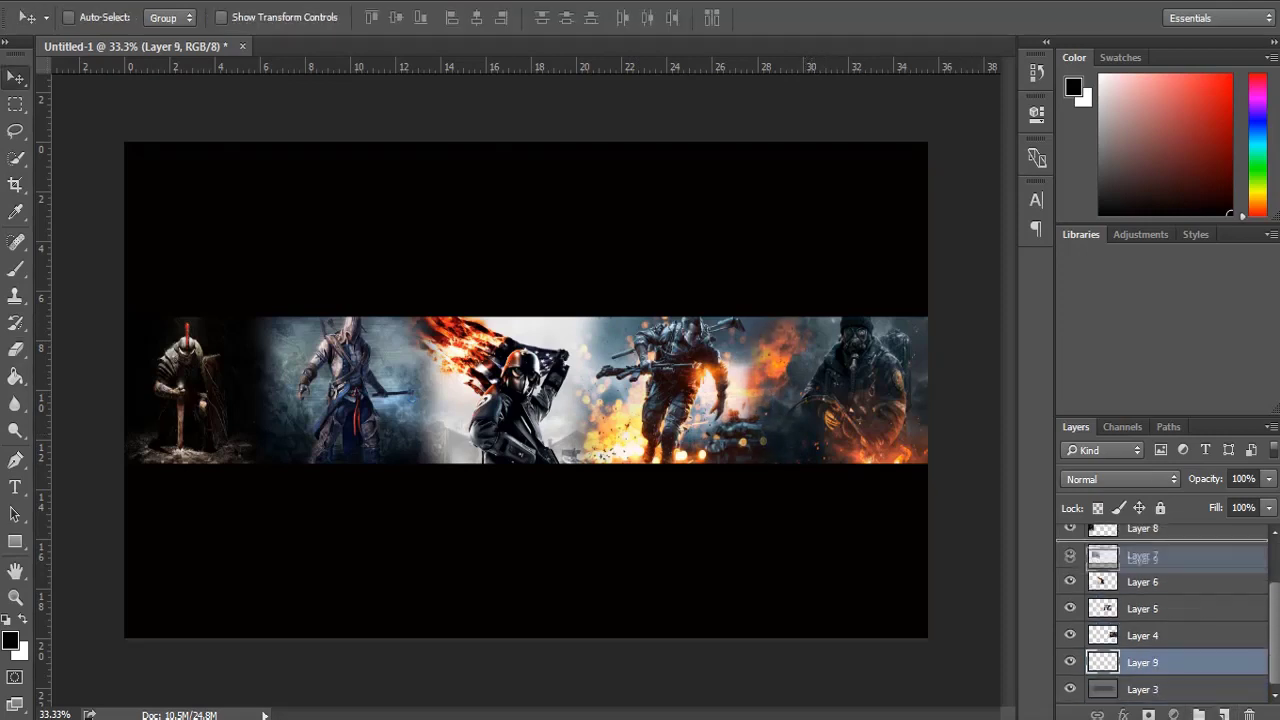
{"action": "key", "text": "ctrl+bracketright"}
{"action": "key", "text": "ctrl+bracketright"}
{"action": "key", "text": "ctrl+bracketright"}
{"action": "key", "text": "ctrl+bracketright"}
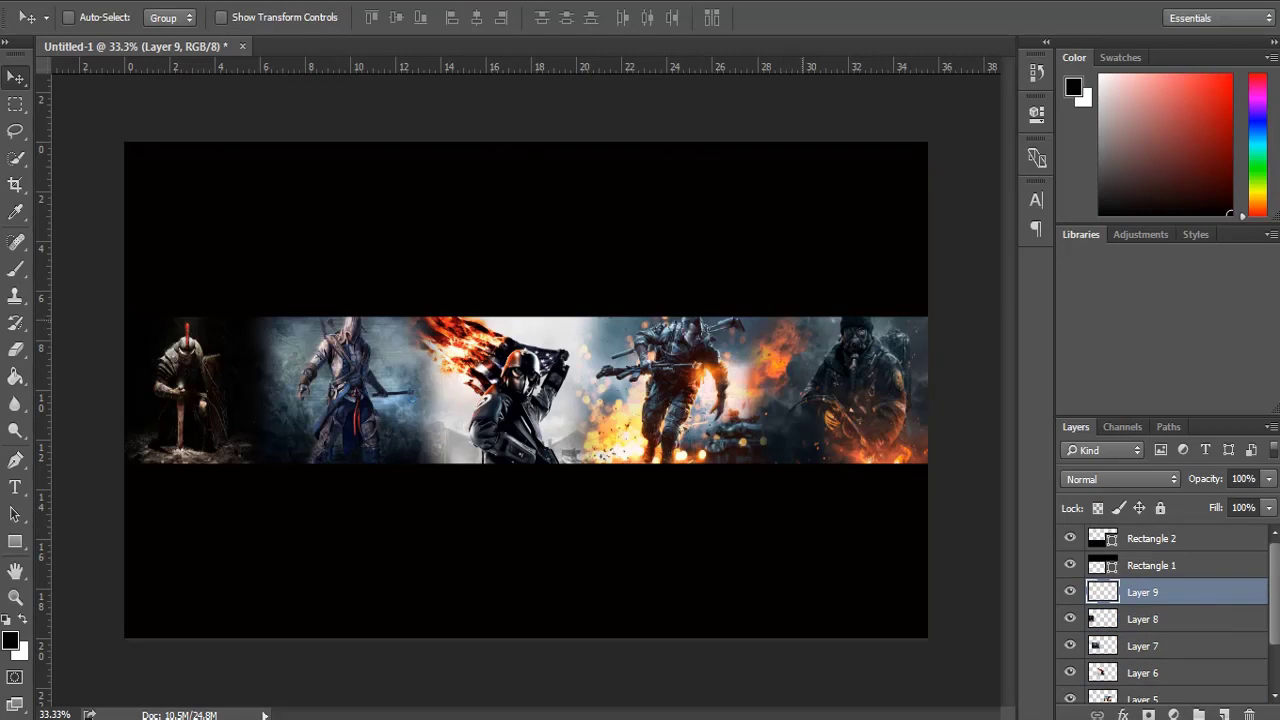
{"action": "key", "text": "p"}
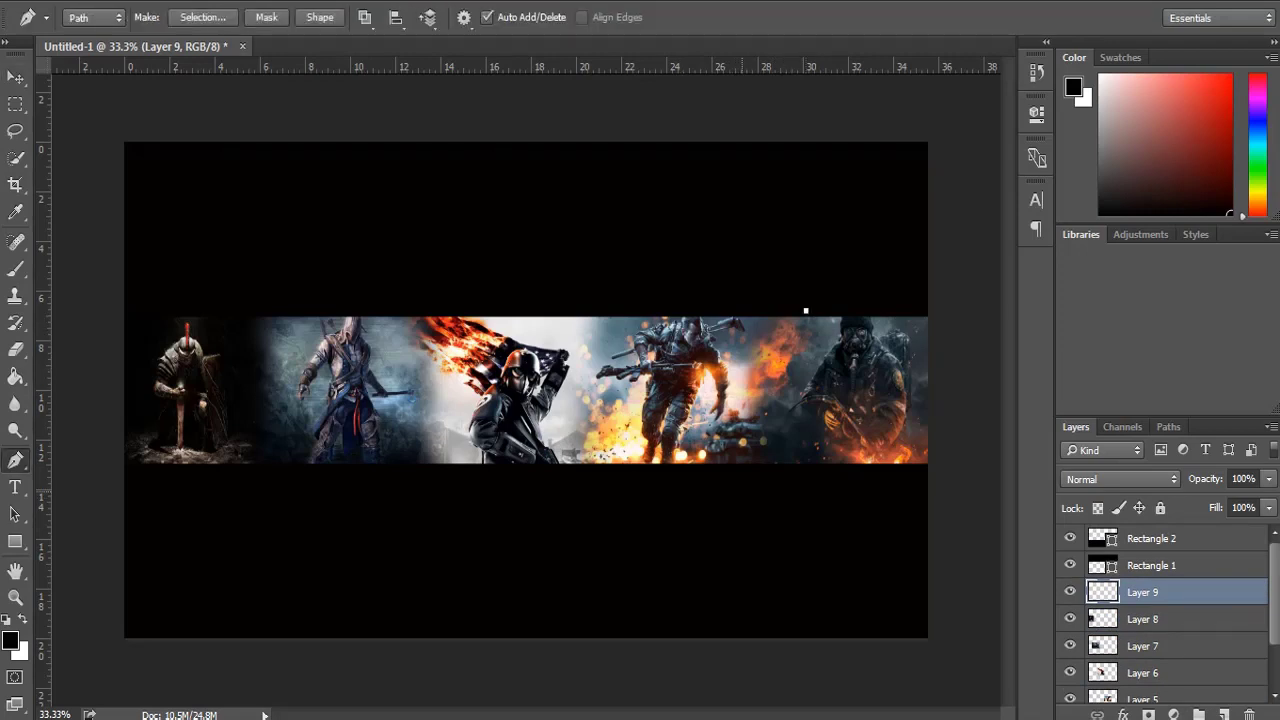
{"action": "right_click", "coordinate": [735, 487]}
{"action": "left_click", "coordinate": [799, 169]}
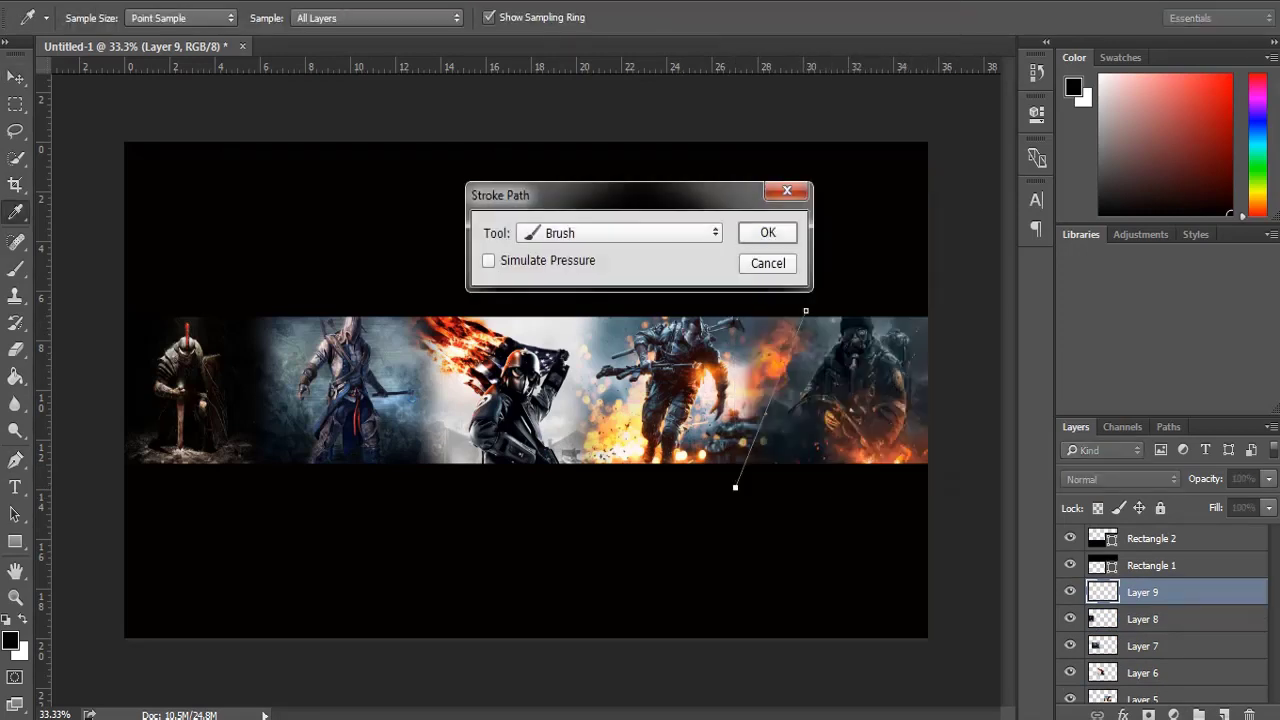
{"action": "key", "text": "Return"}
{"action": "key", "text": "Return"}
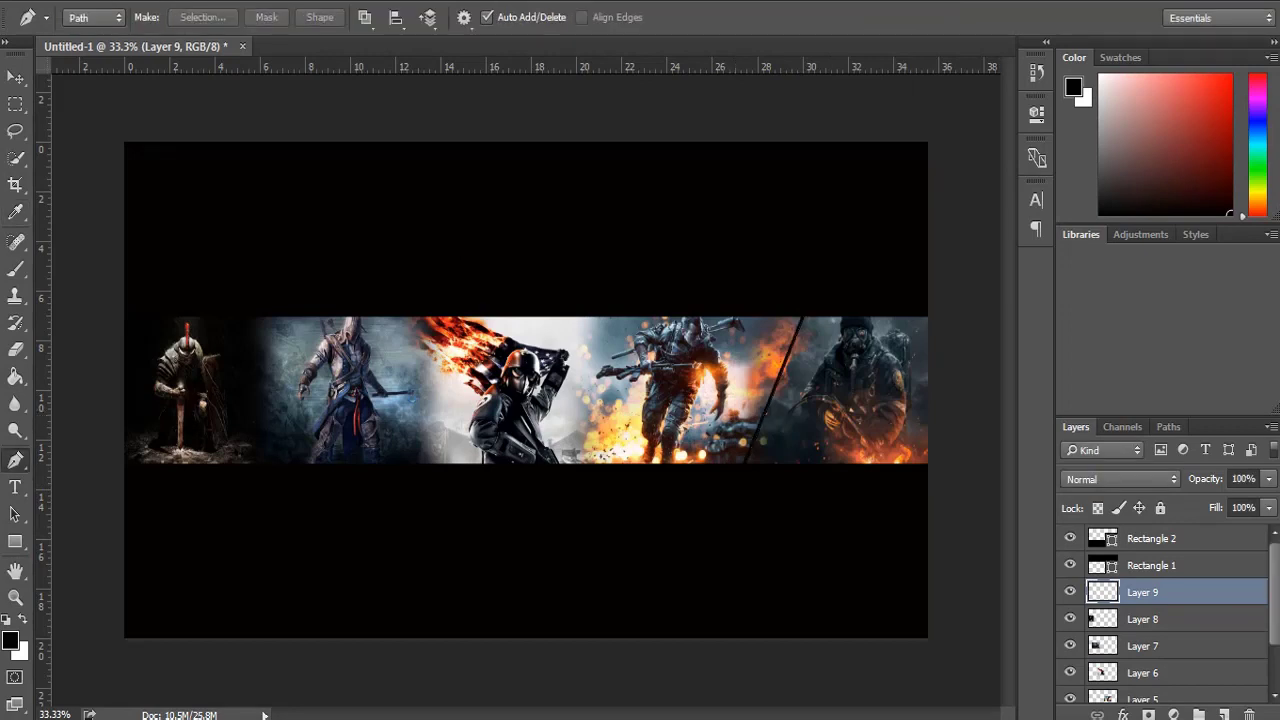
- Duplicate the diagonal line three times and move the copies left between the images
{"action": "key", "text": "ctrl+j"}
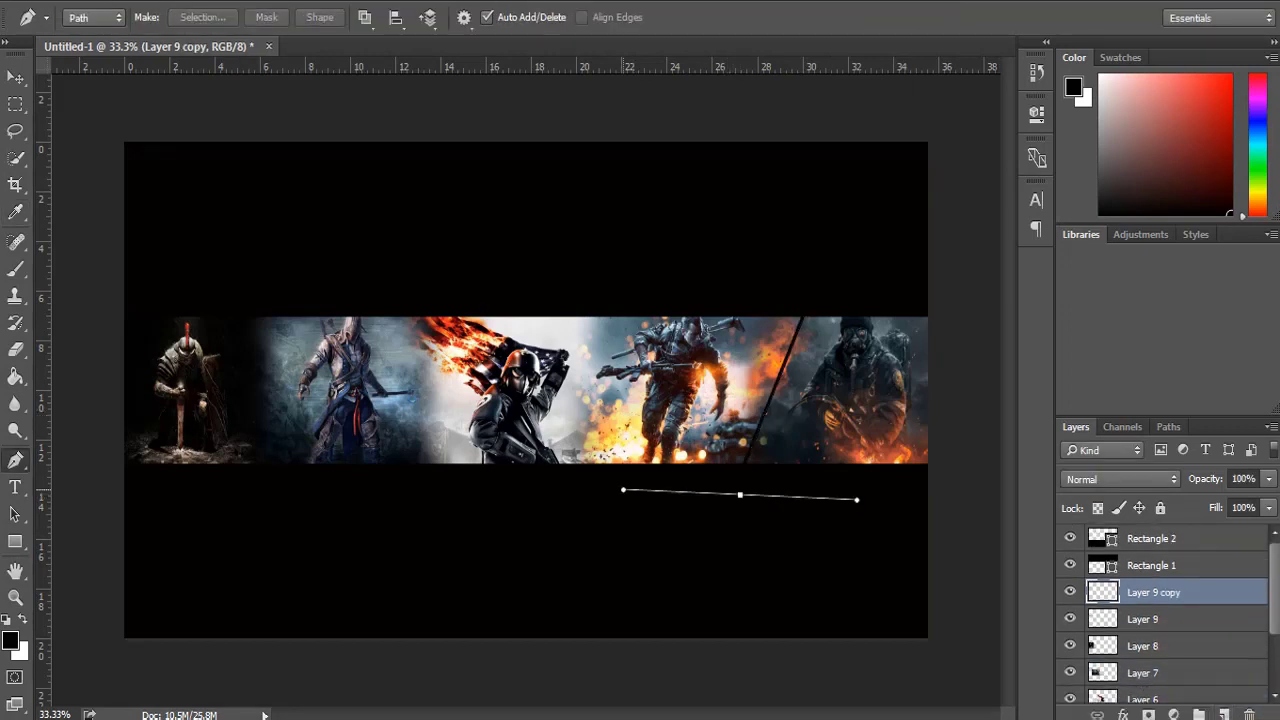
{"action": "key", "text": "Return"}
{"action": "key", "text": "v"}
{"action": "left_click_drag", "start_coordinate": [771, 424], "coordinate": [423, 424]}
{"action": "key", "text": "ctrl+j"}
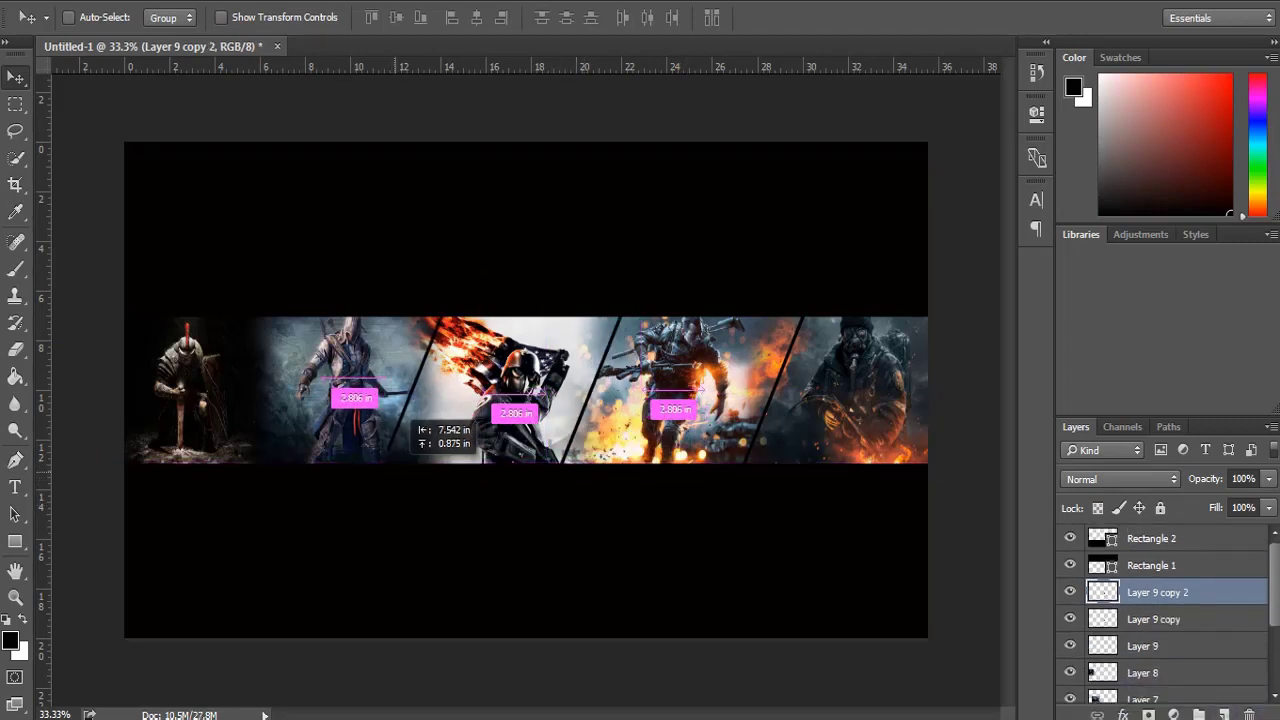
{"action": "key", "text": "ctrl+j"}
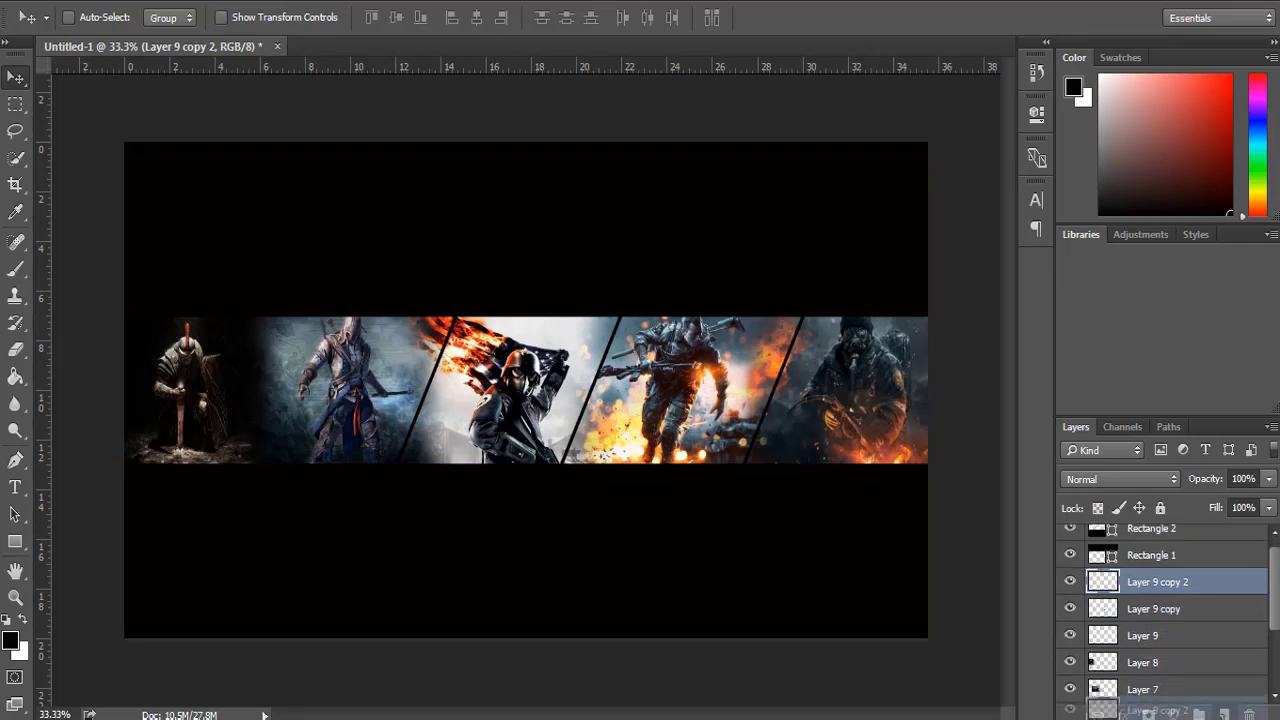
{"action": "left_click_drag", "start_coordinate": [423, 424], "coordinate": [273, 424]}
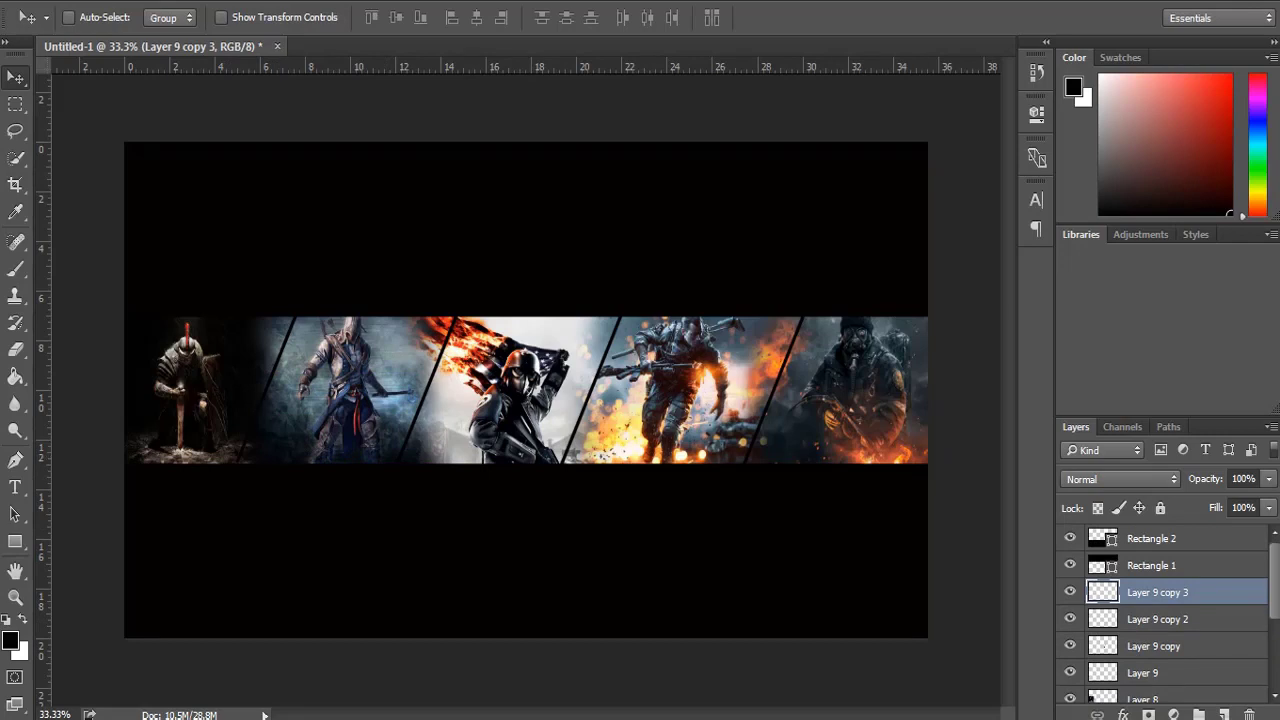
- Type 'YOUR NAME' in a paragraph text box across the banner centre, widening the box to fit
{"action": "key", "text": "t"}
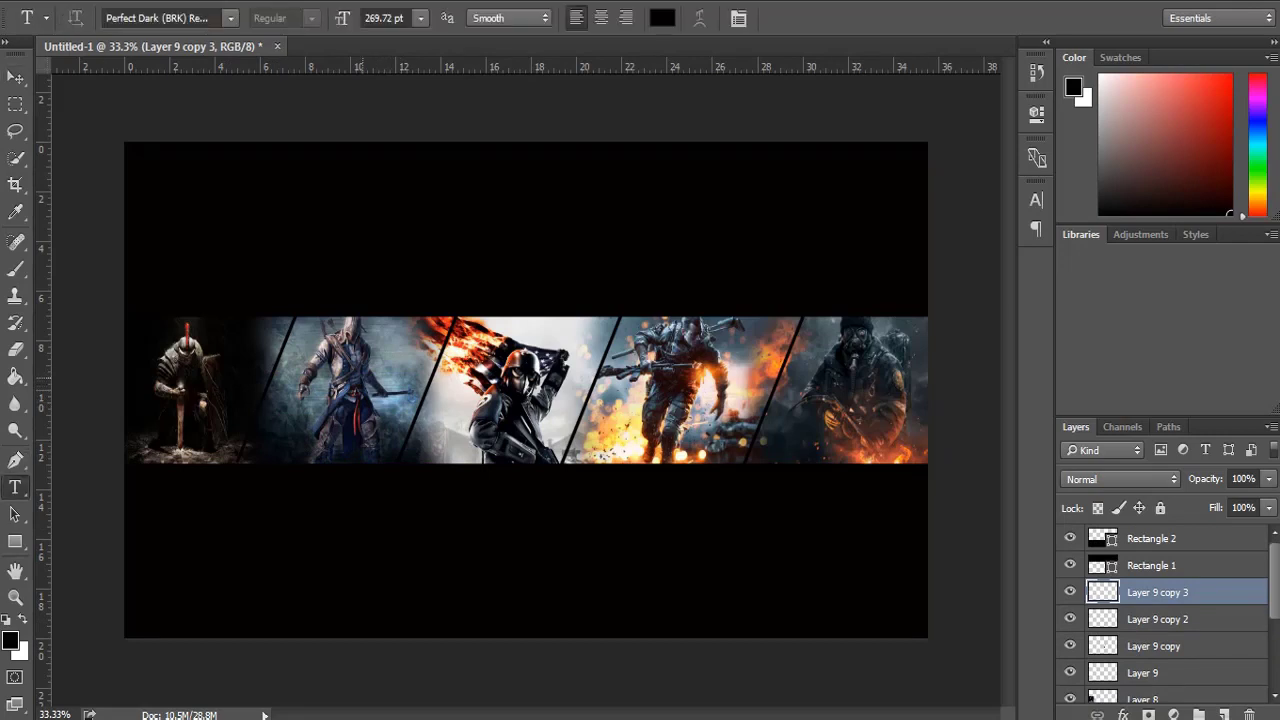
{"action": "left_click_drag", "start_coordinate": [362, 373], "coordinate": [675, 450]}
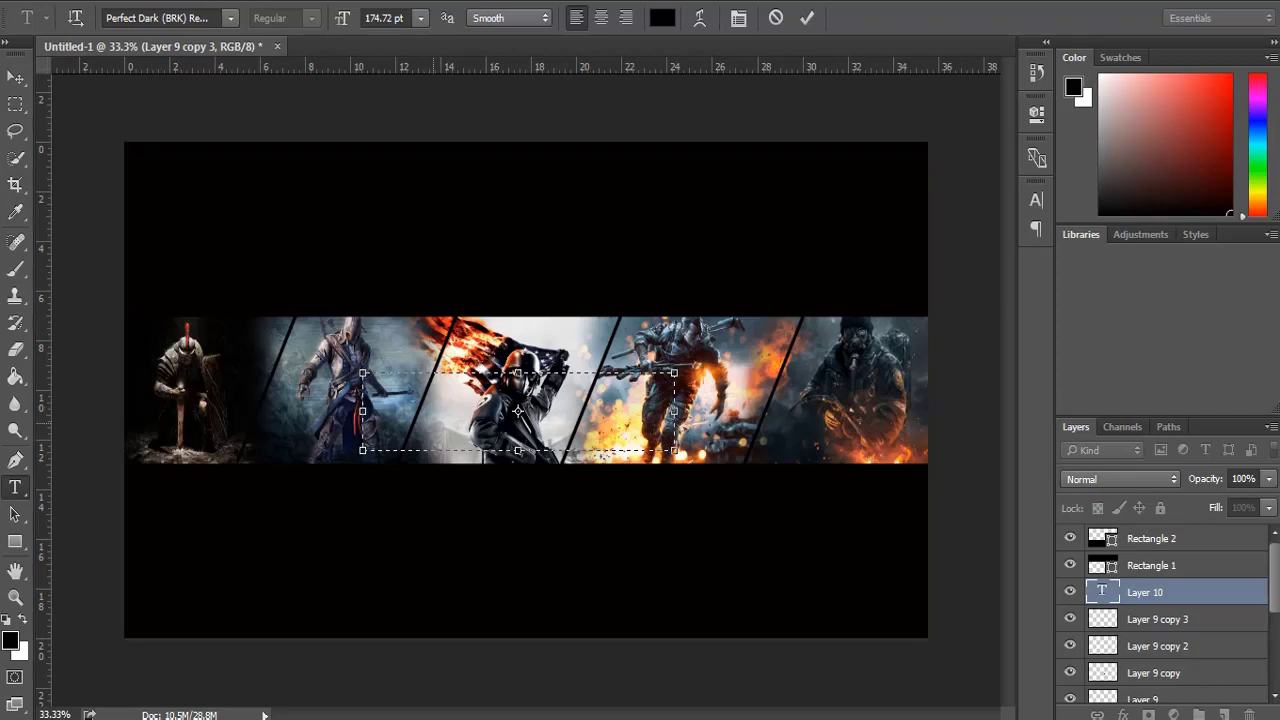
{"action": "type", "text": "YOUR"}
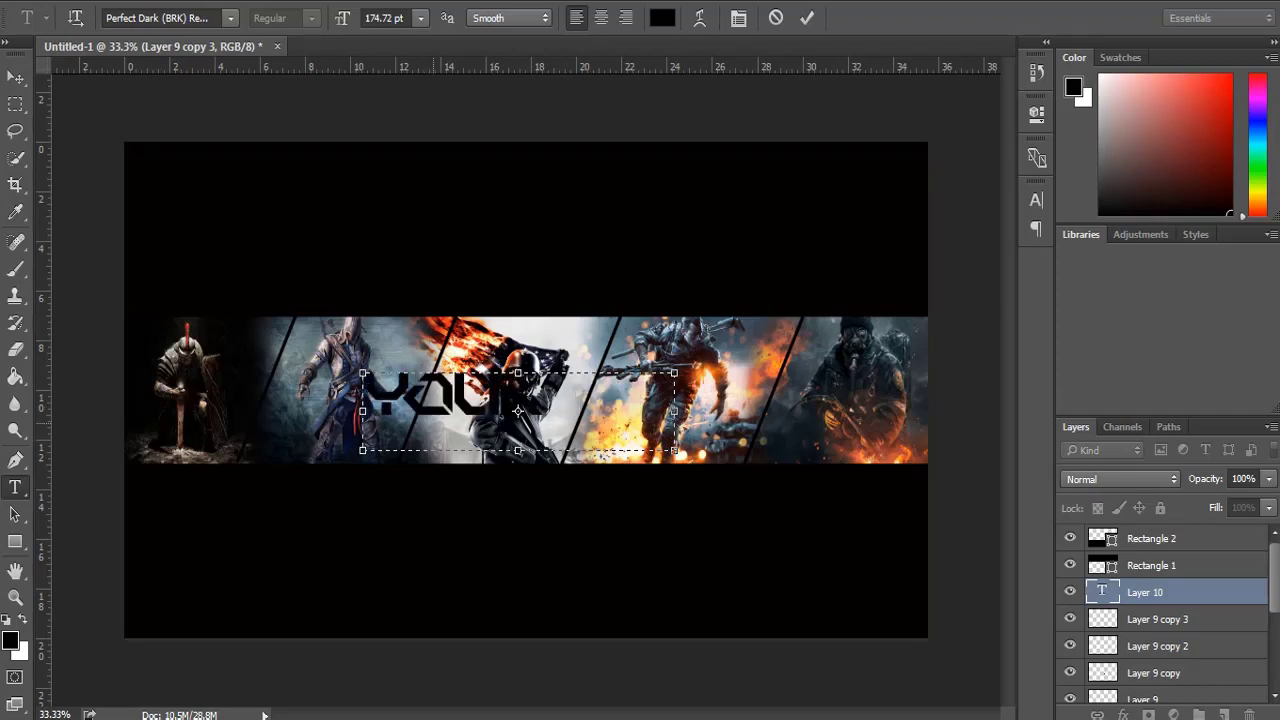
{"action": "left_click_drag", "start_coordinate": [675, 450], "coordinate": [743, 437]}
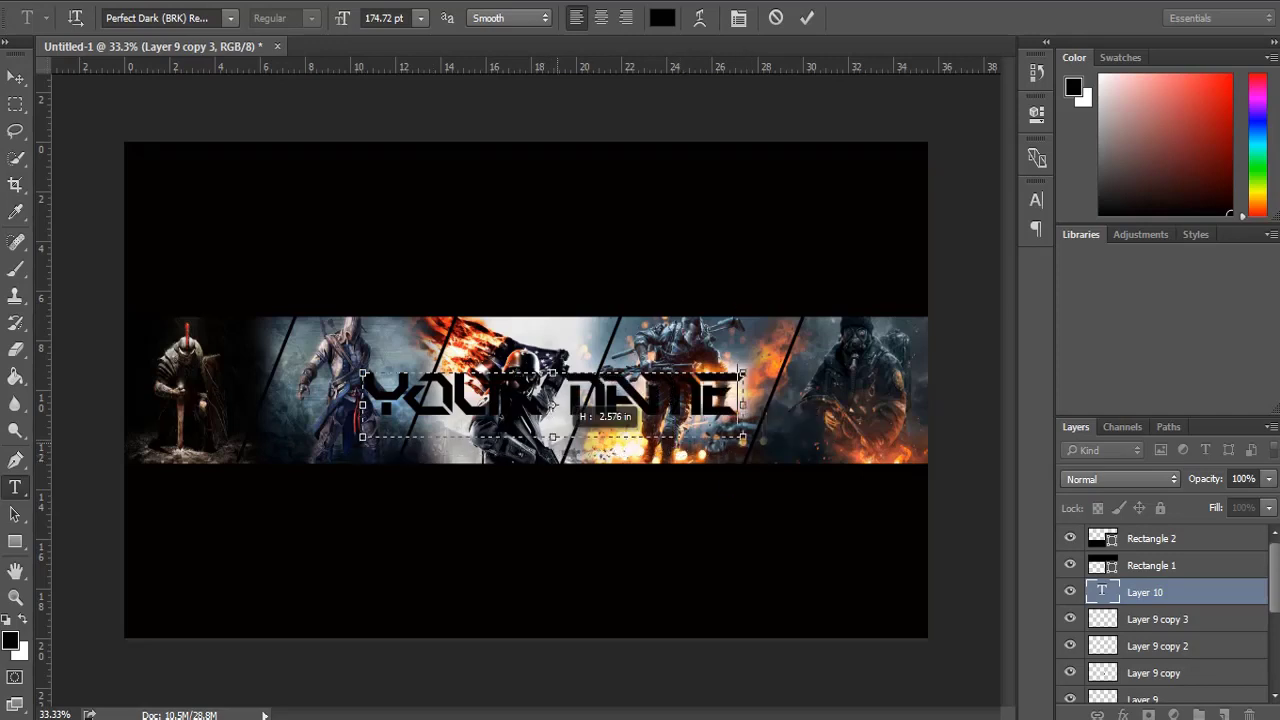
{"action": "left_click_drag", "start_coordinate": [553, 372], "coordinate": [513, 418]}
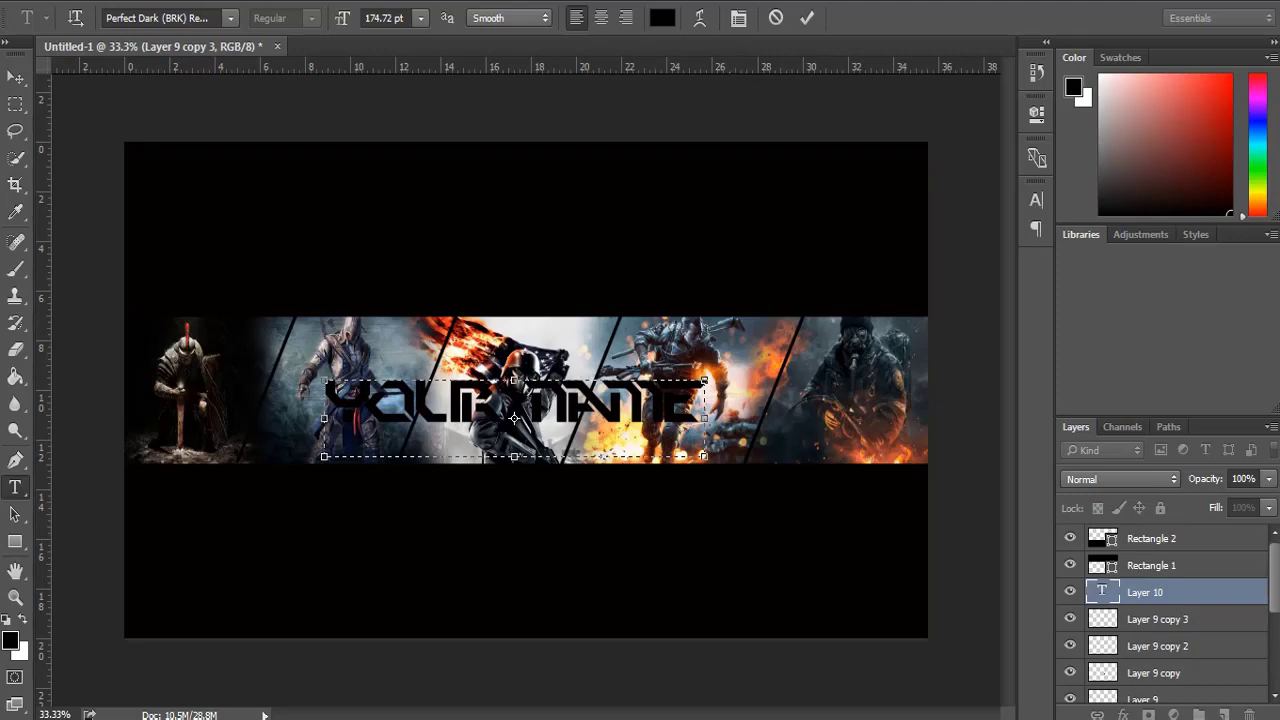
{"action": "key", "text": "ctrl+Return"}
- Add a Normal outer glow to YOUR NAME: 66% opacity, 18% noise, 18% spread, 7 px size
{"action": "key", "text": "v"}
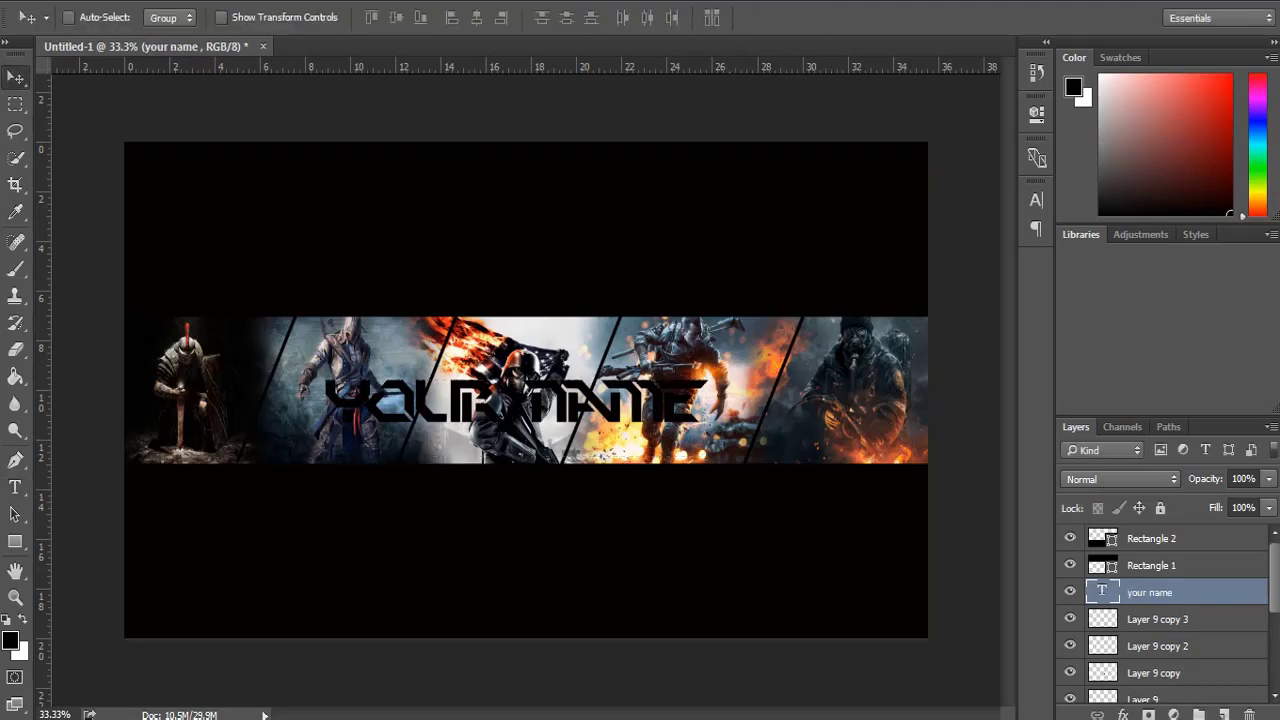
{"action": "right_click", "coordinate": [1150, 592]}
{"action": "double_click", "coordinate": [1230, 592]}
{"action": "left_click_drag", "start_coordinate": [500, 92], "coordinate": [873, 153]}
{"action": "left_click", "coordinate": [730, 457]}
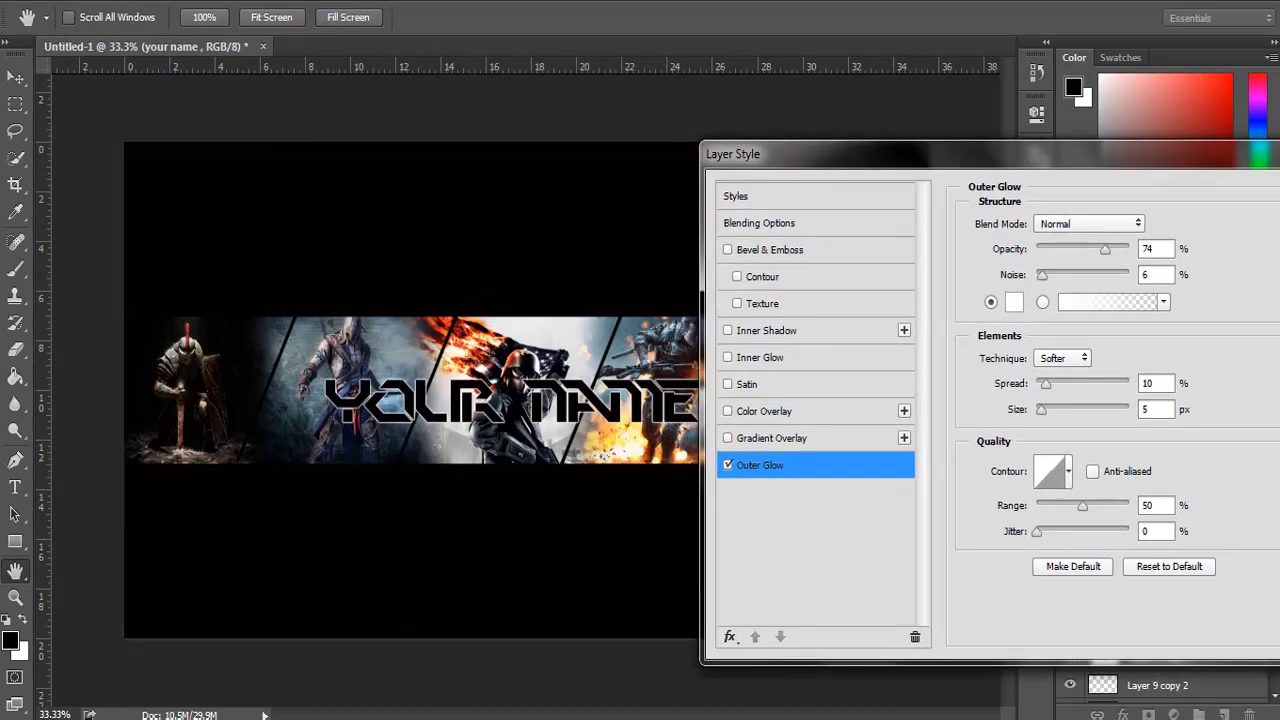
{"action": "left_click", "coordinate": [1088, 223]}
{"action": "left_click", "coordinate": [1080, 224]}
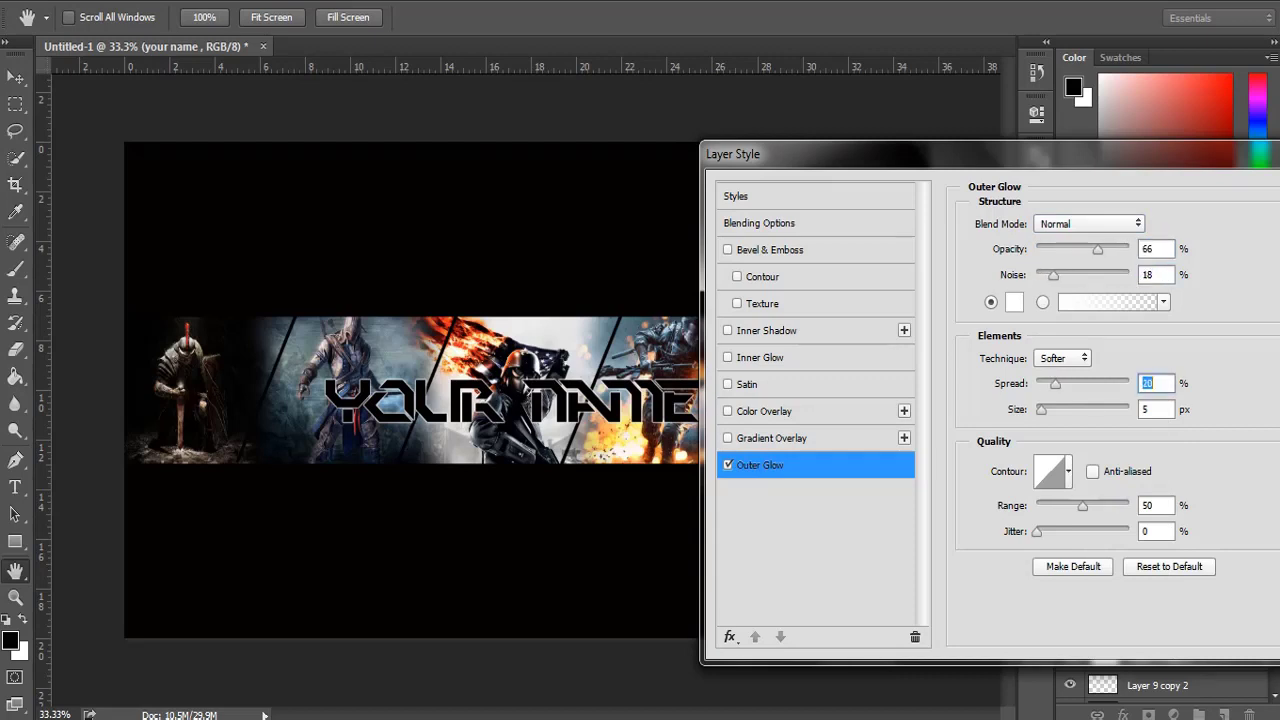
{"action": "key", "text": "Up"}
{"action": "key", "text": "Down"}
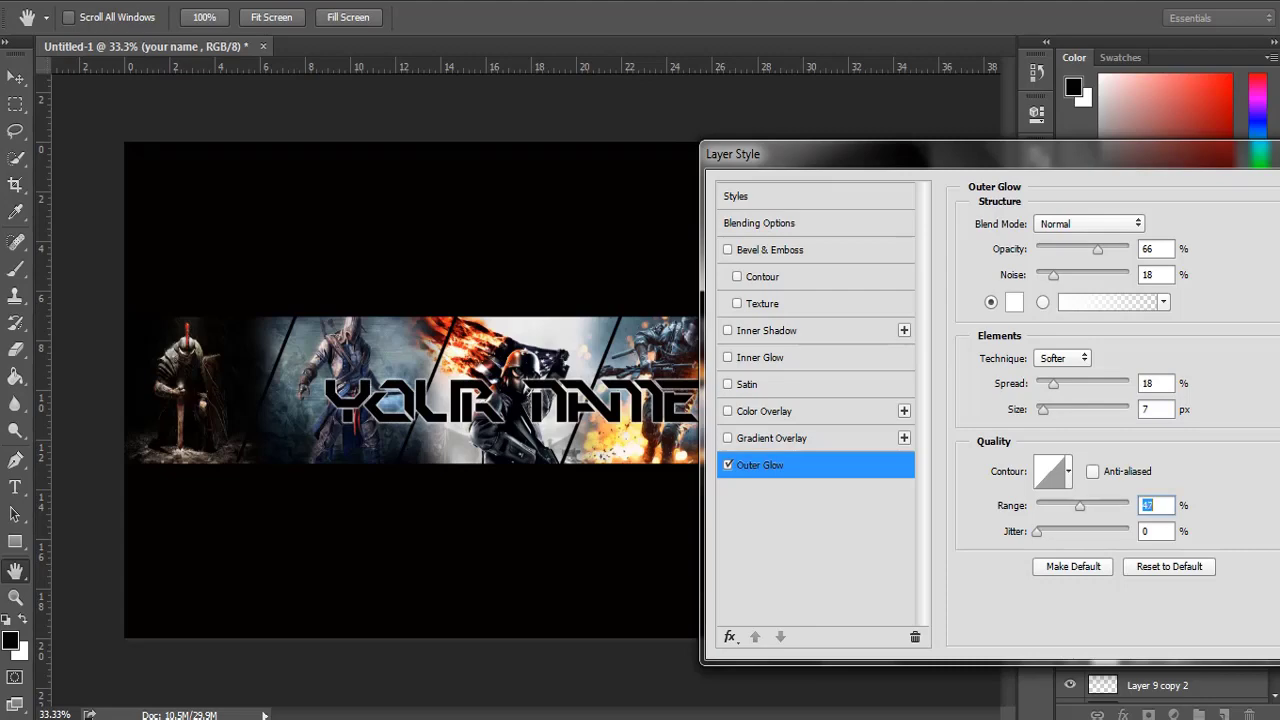
{"action": "left_click_drag", "start_coordinate": [800, 154], "coordinate": [606, 147]}
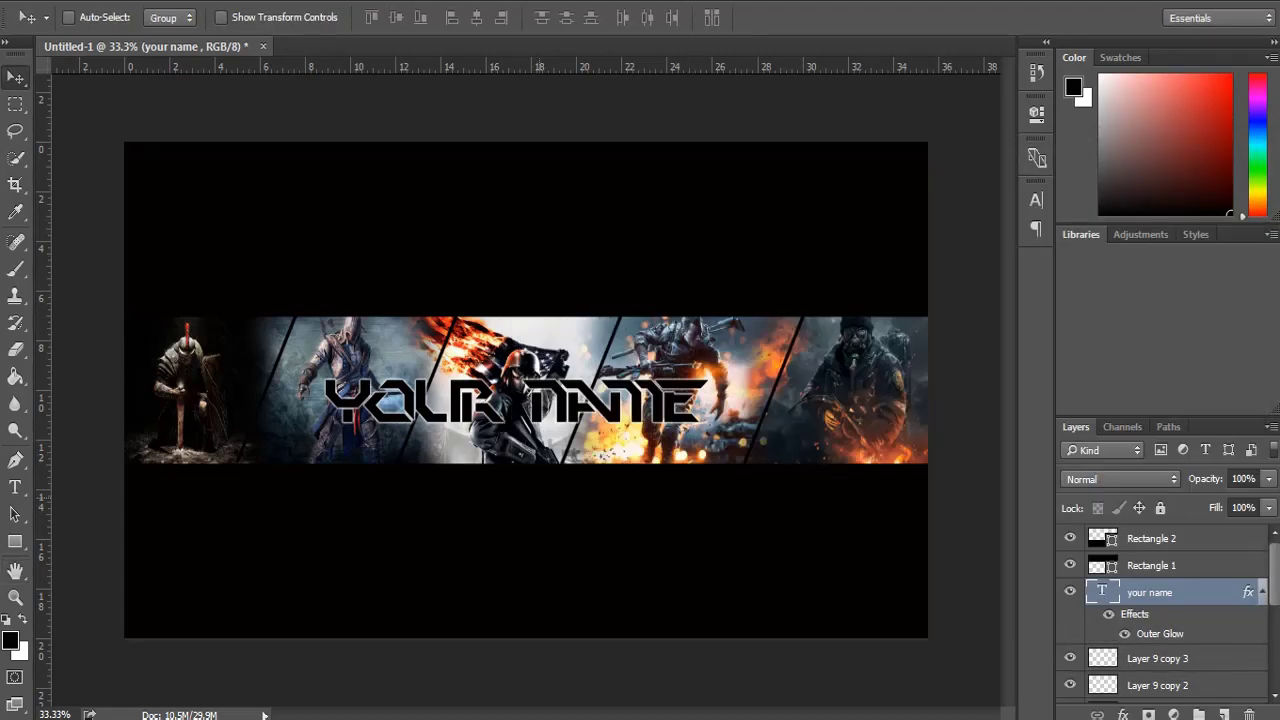
{"action": "scroll", "coordinate": [518, 480], "scroll_direction": "down", "scroll_amount": 2}
{"action": "scroll", "coordinate": [526, 390], "scroll_direction": "up", "scroll_amount": 1}
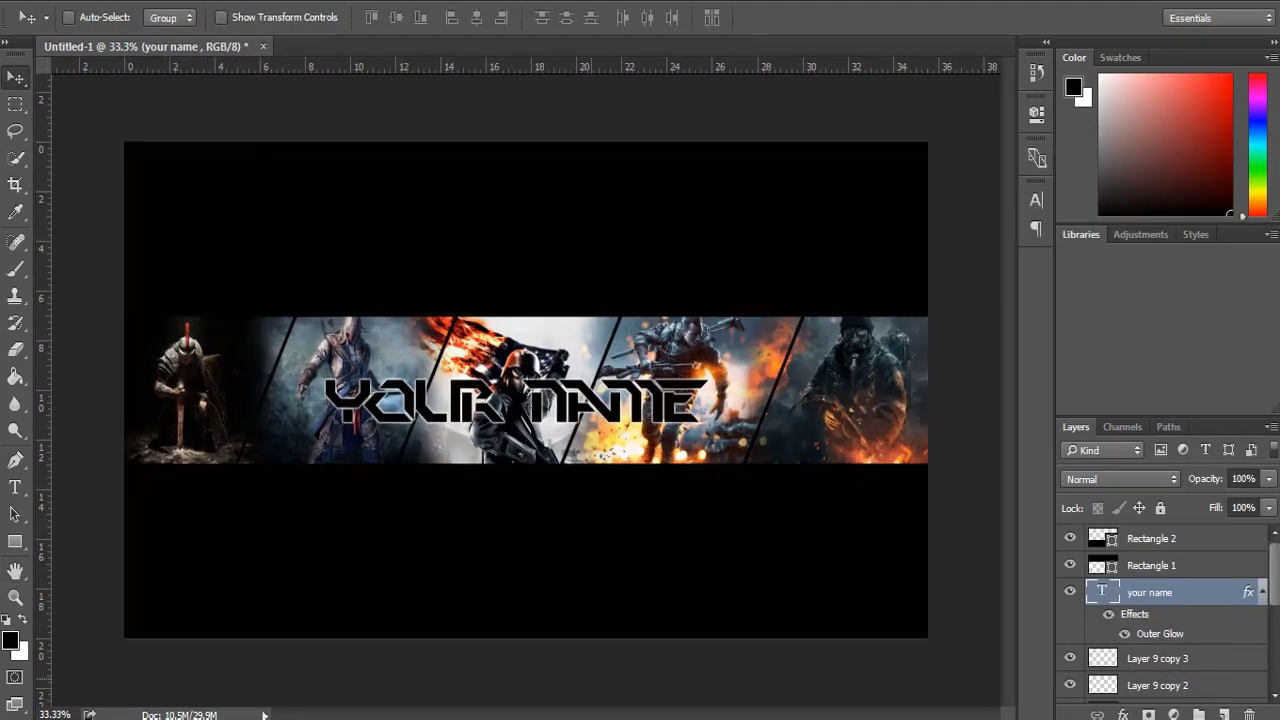